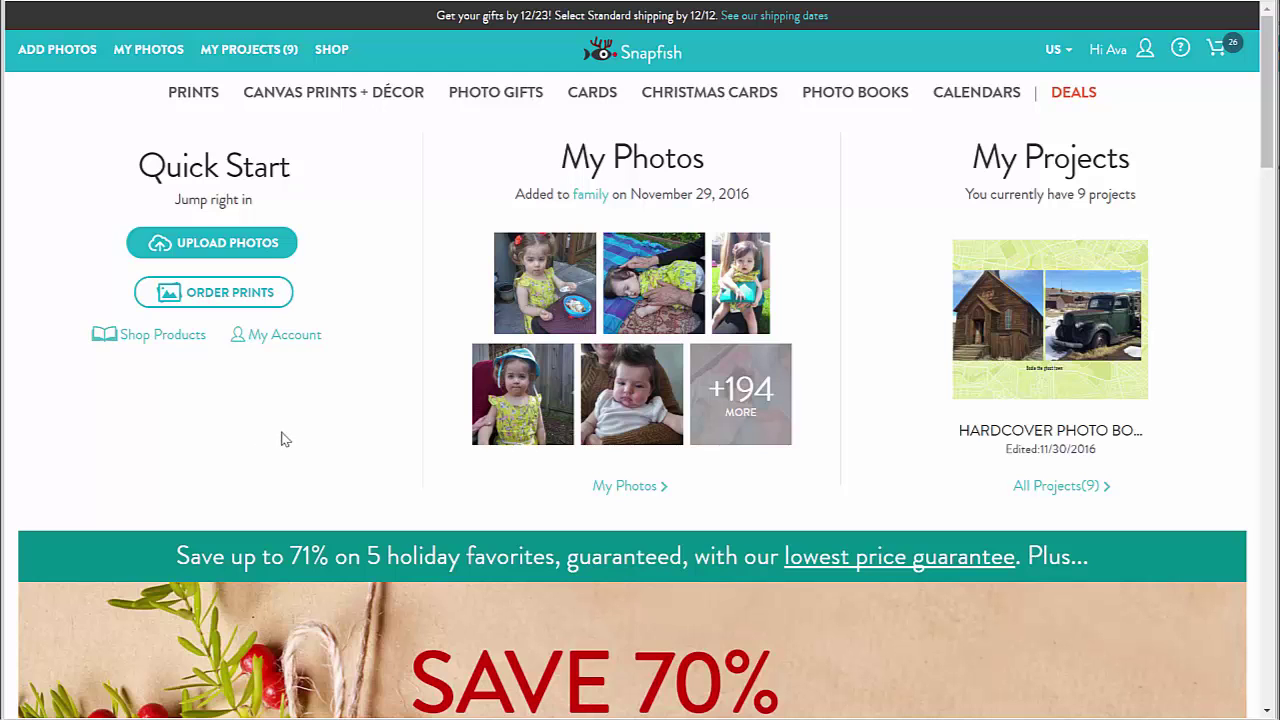
Bring up the Cards mega menu from the Snapfish top navigation bar
mouse_move(598, 102)
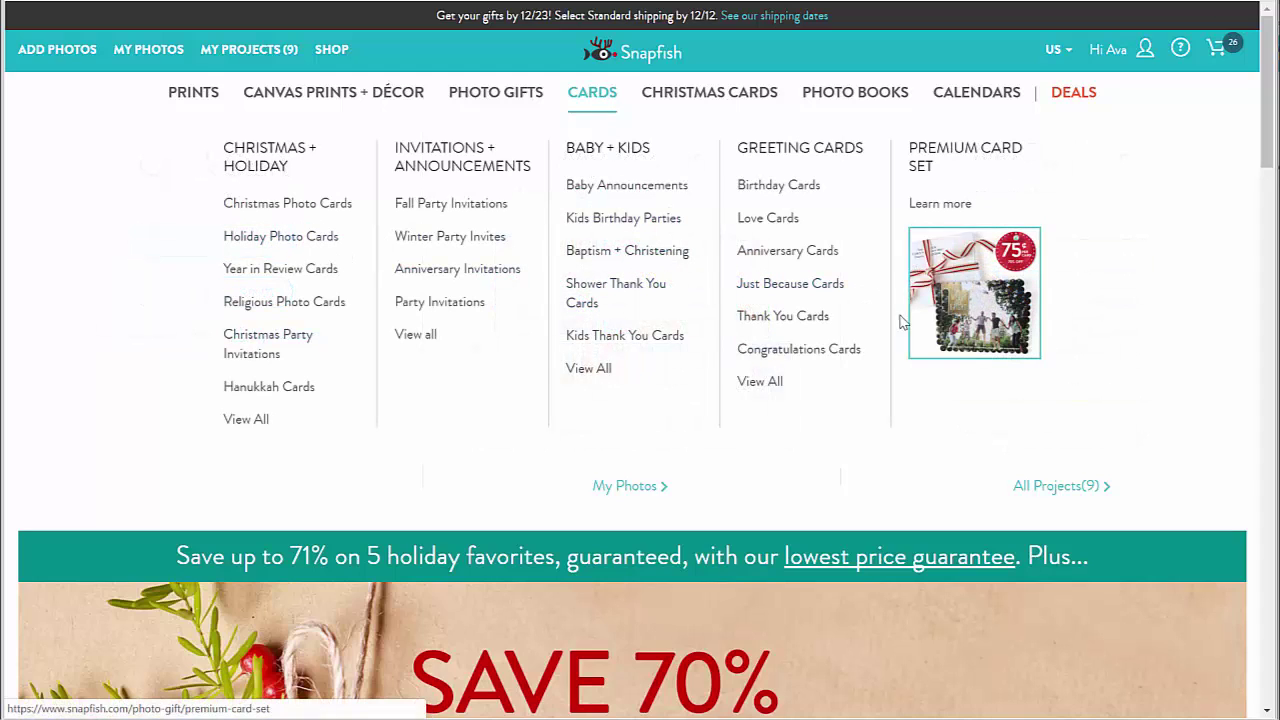
Open the Photo Cards page, browse its categories, and go to Party Invitations
click(593, 101)
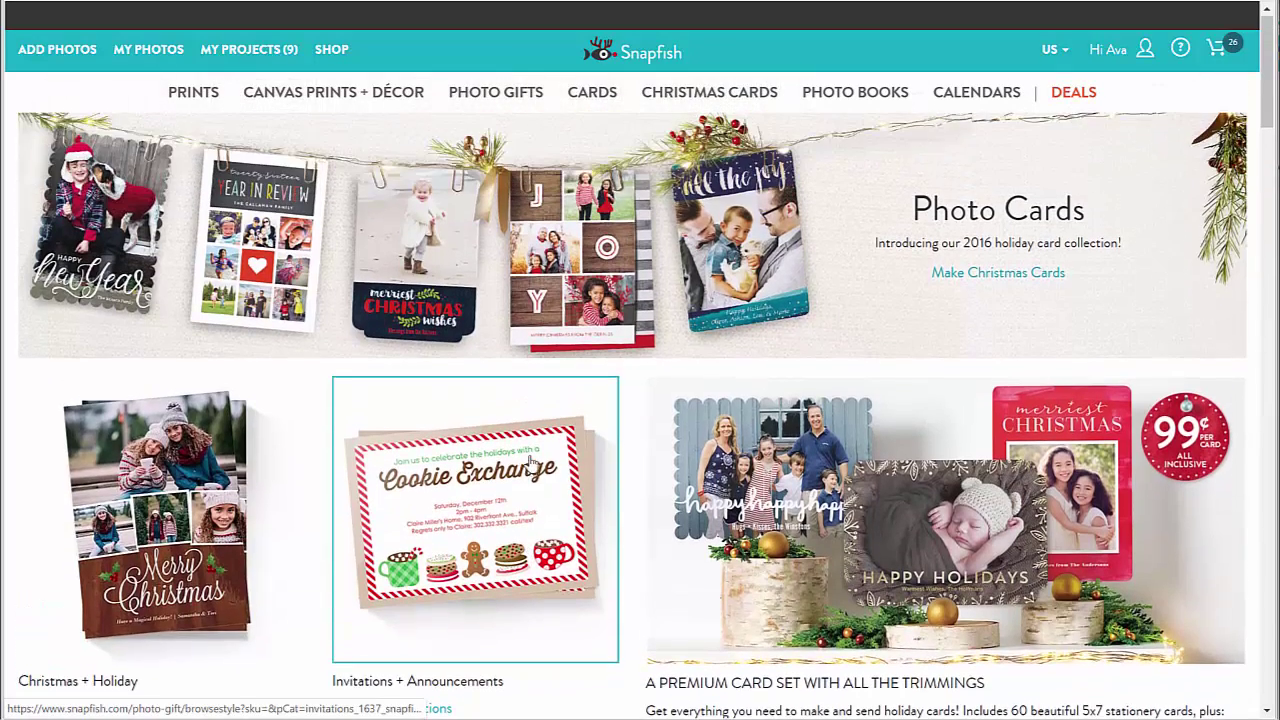
scroll(550, 485, down, 3)
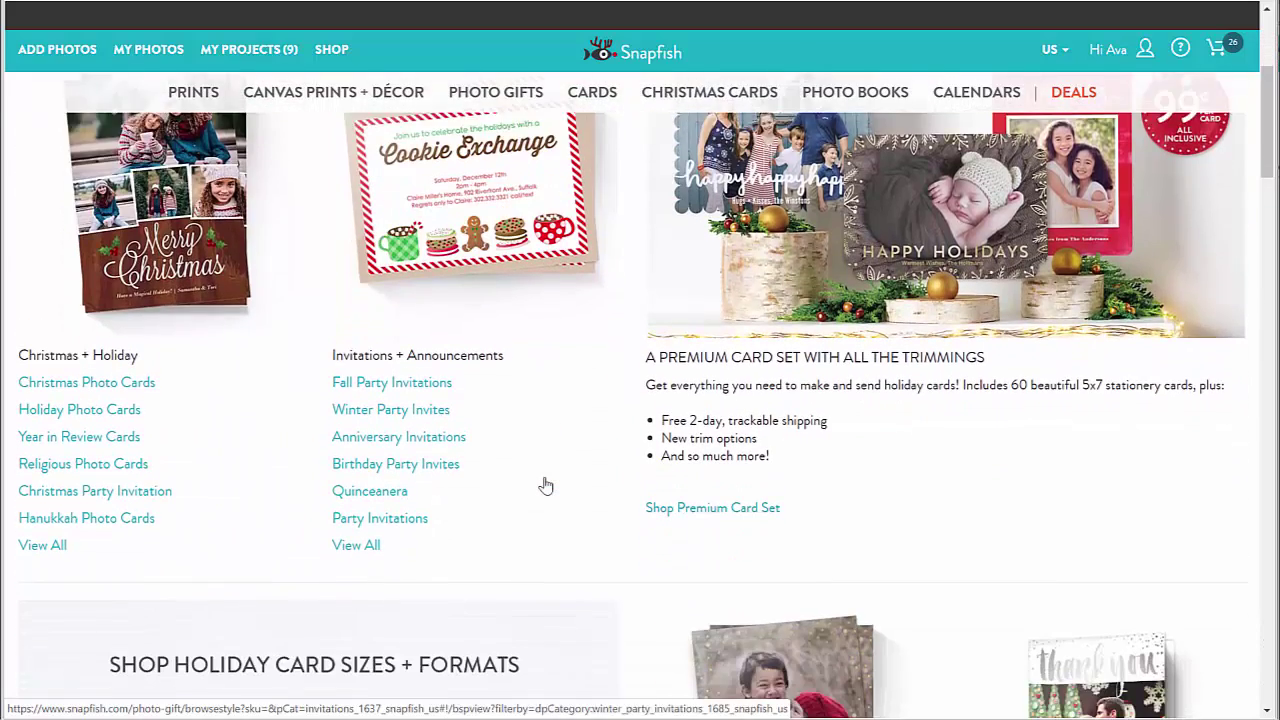
scroll(548, 485, down, 1)
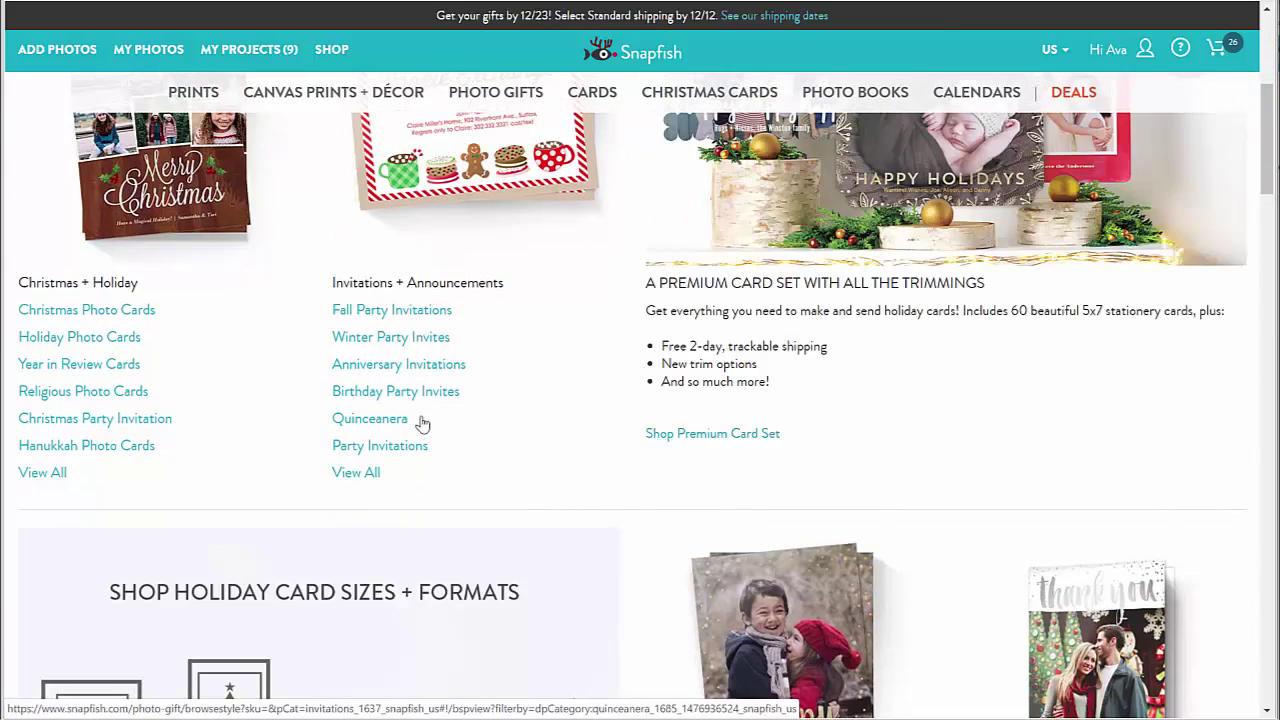
scroll(586, 466, down, 4)
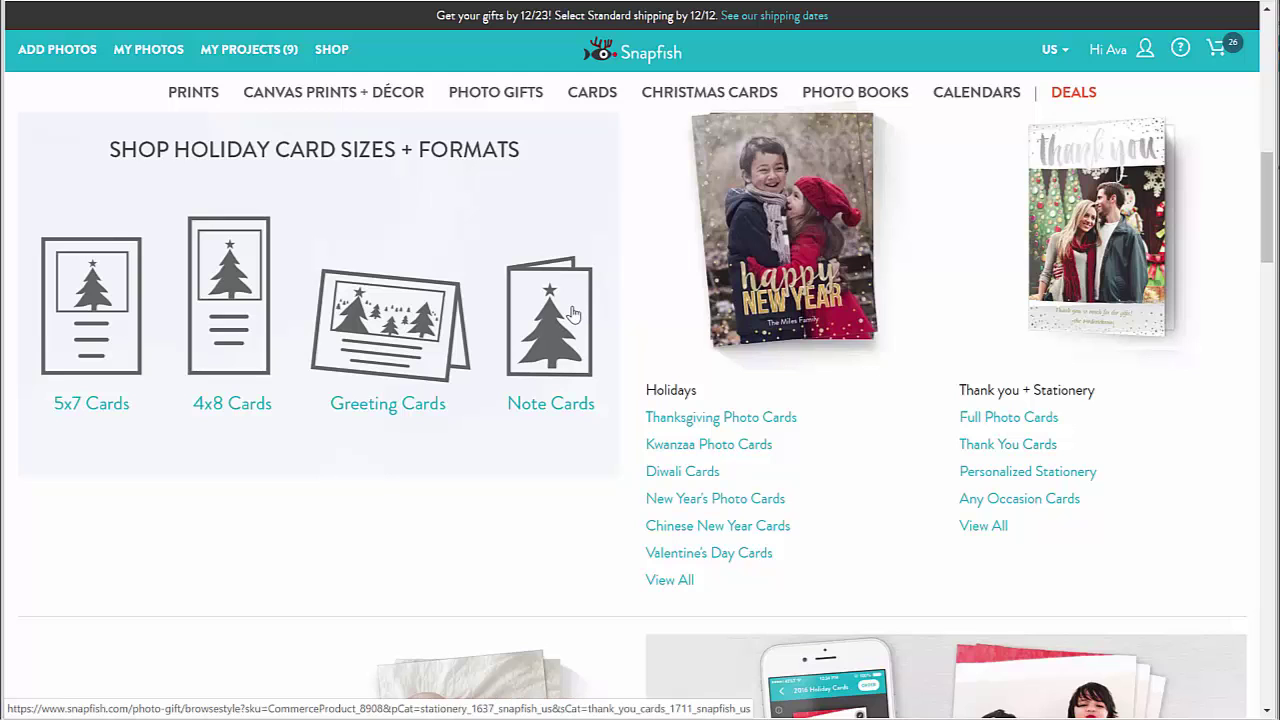
scroll(570, 316, up, 5)
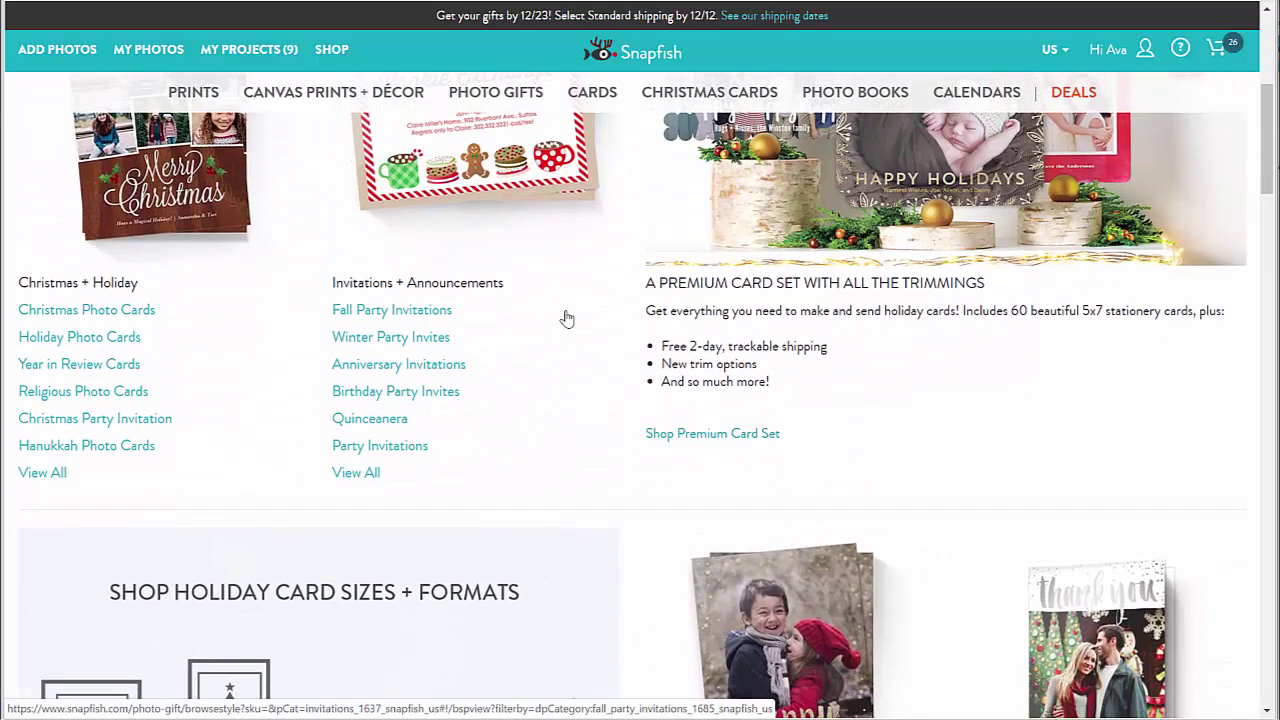
click(408, 455)
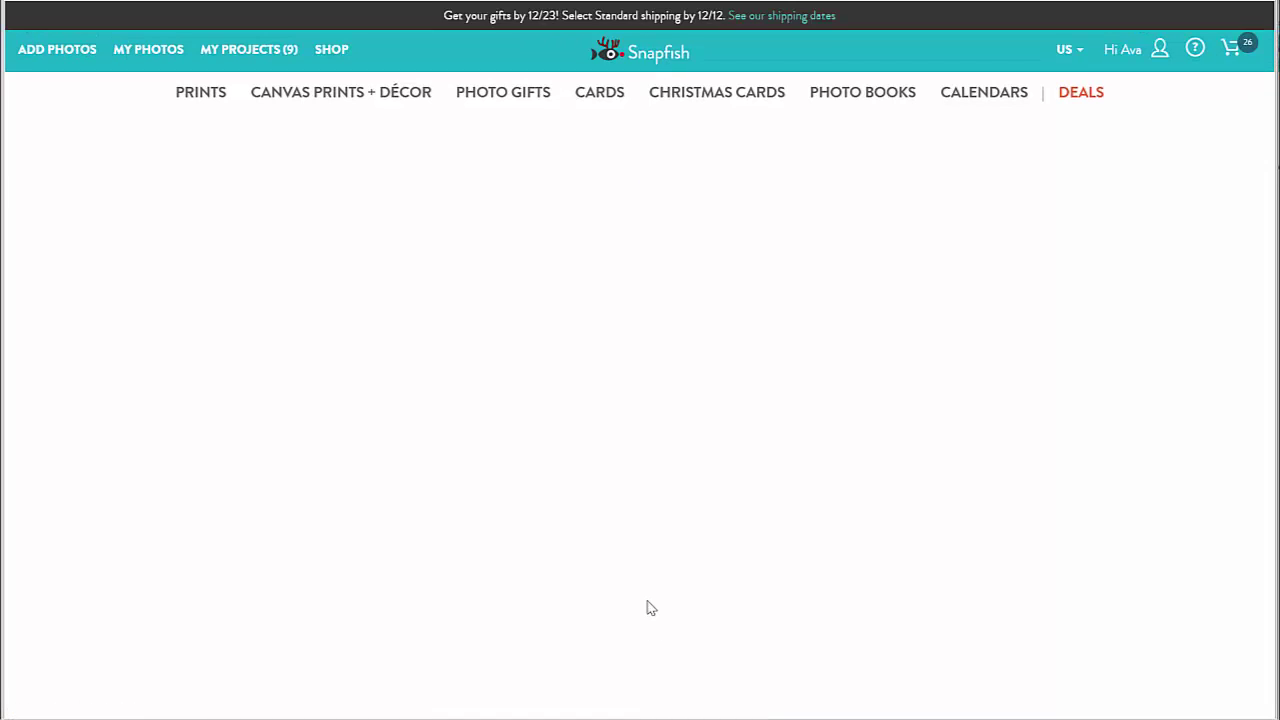
Browse the 50 party invitation designs and expand the photo-count, orientation and colour filters
scroll(309, 436, down, 2)
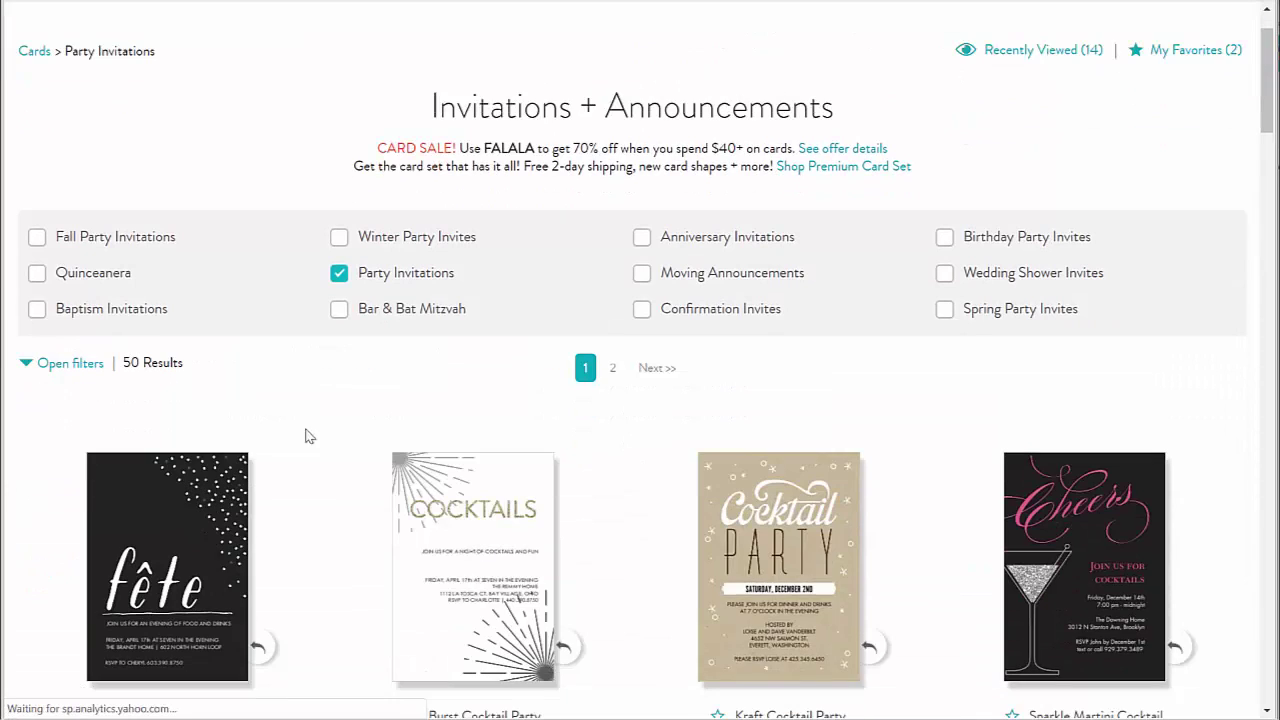
scroll(147, 385, down, 2)
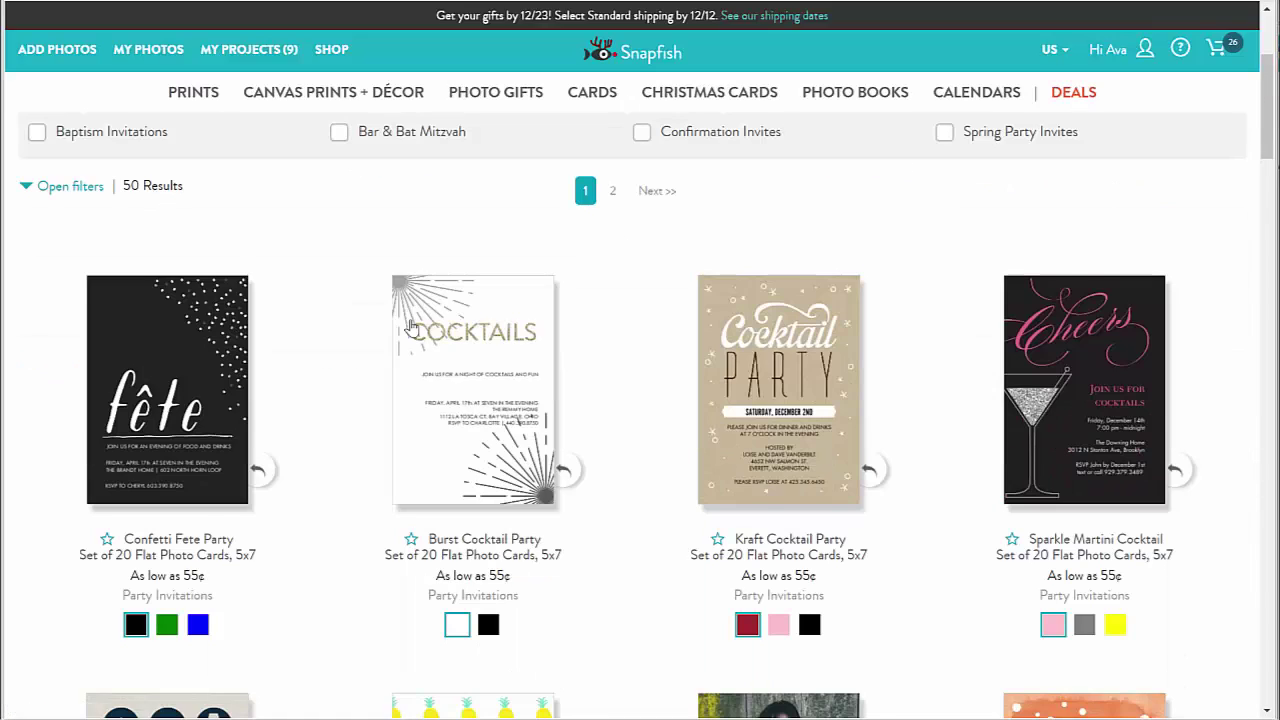
scroll(337, 320, down, 3)
scroll(210, 355, up, 5)
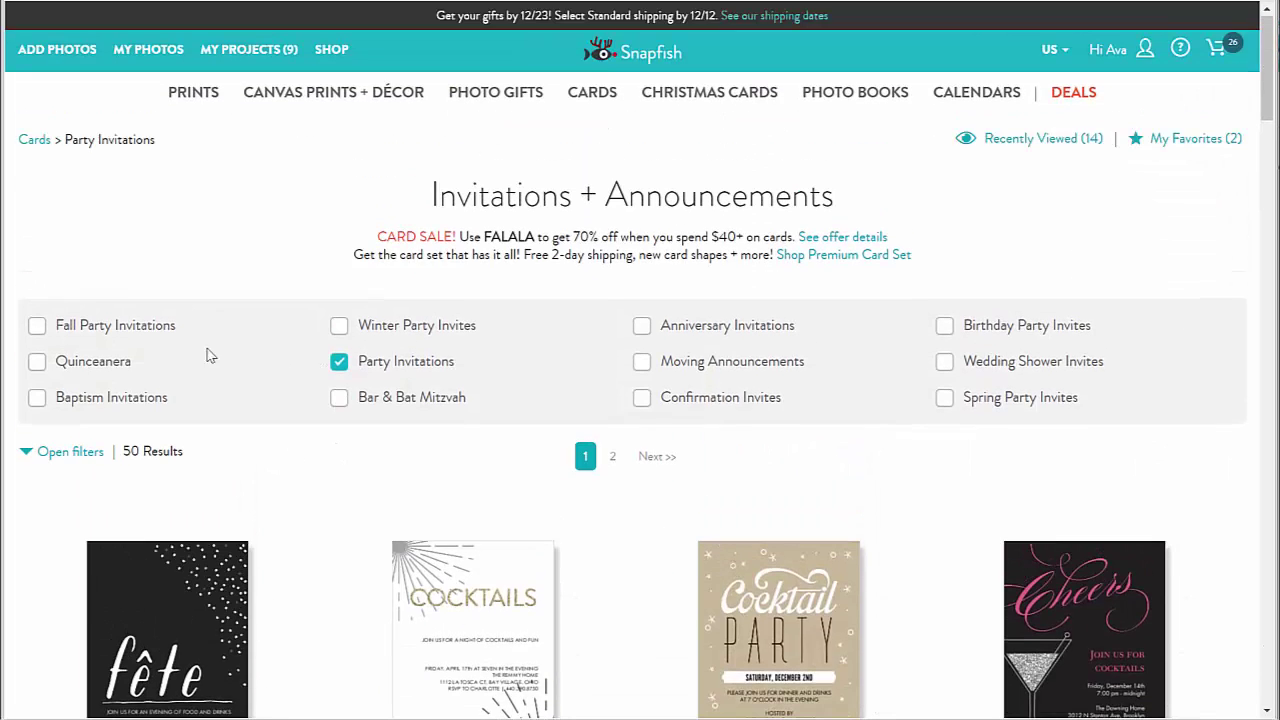
click(28, 451)
Scroll through the 13 one-photo party invitation results, such as Stripes Party Invitation
scroll(272, 492, down, 1)
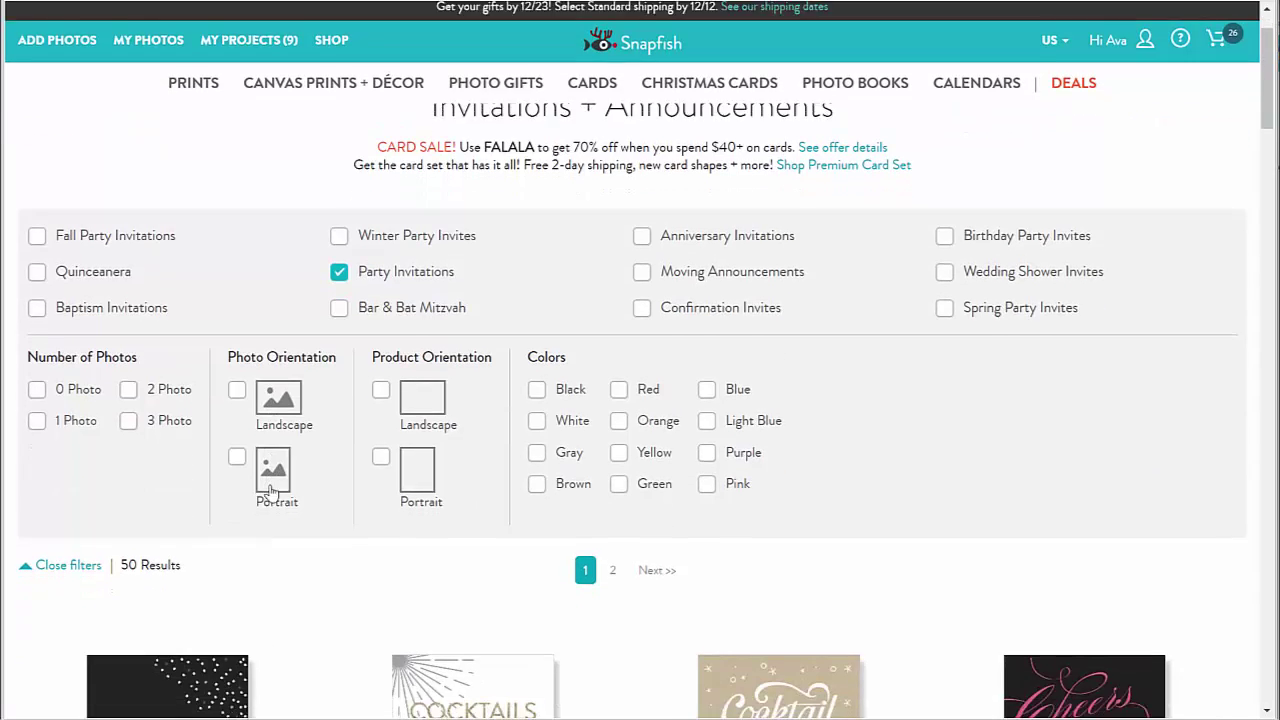
scroll(272, 492, down, 1)
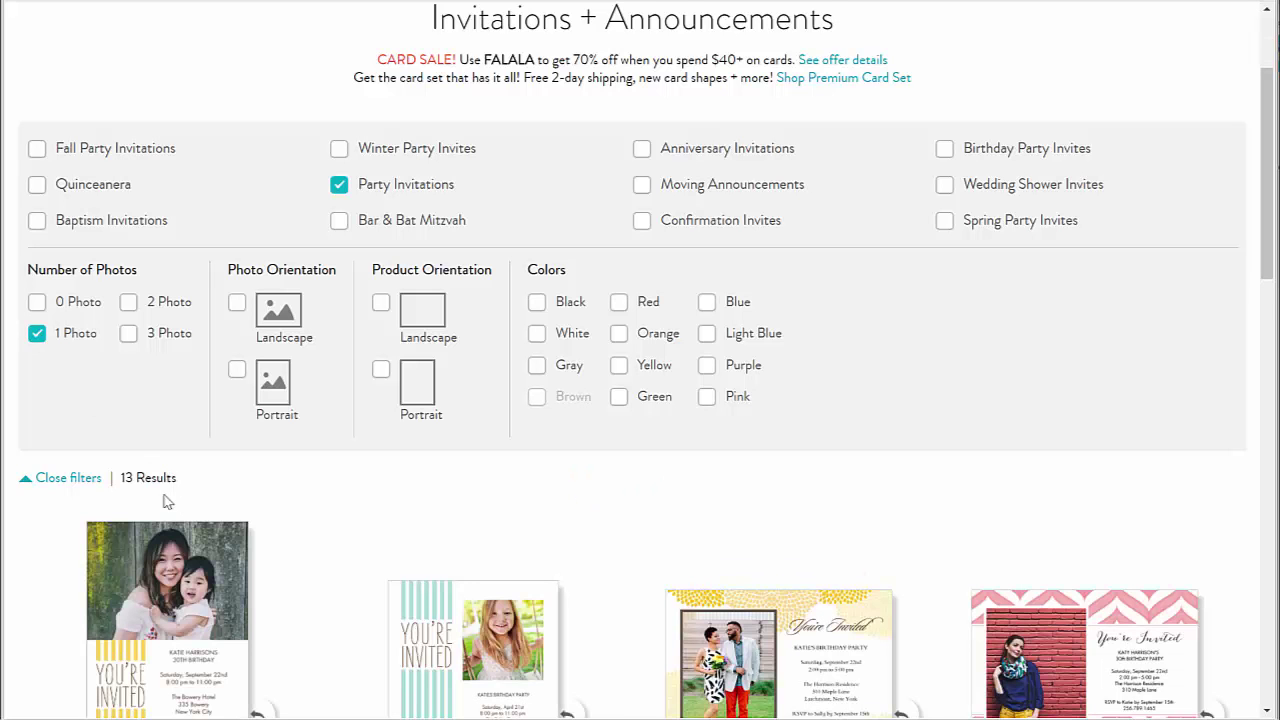
scroll(363, 360, down, 3)
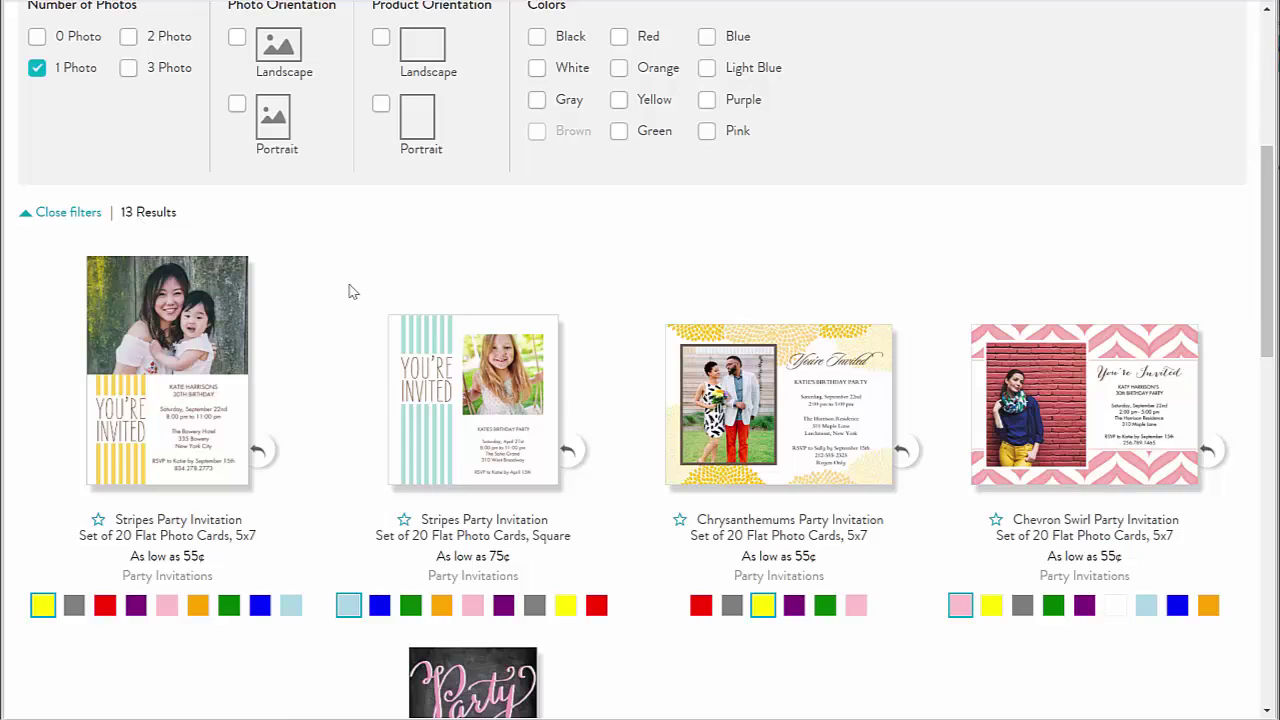
scroll(349, 291, down, 6)
scroll(340, 295, up, 6)
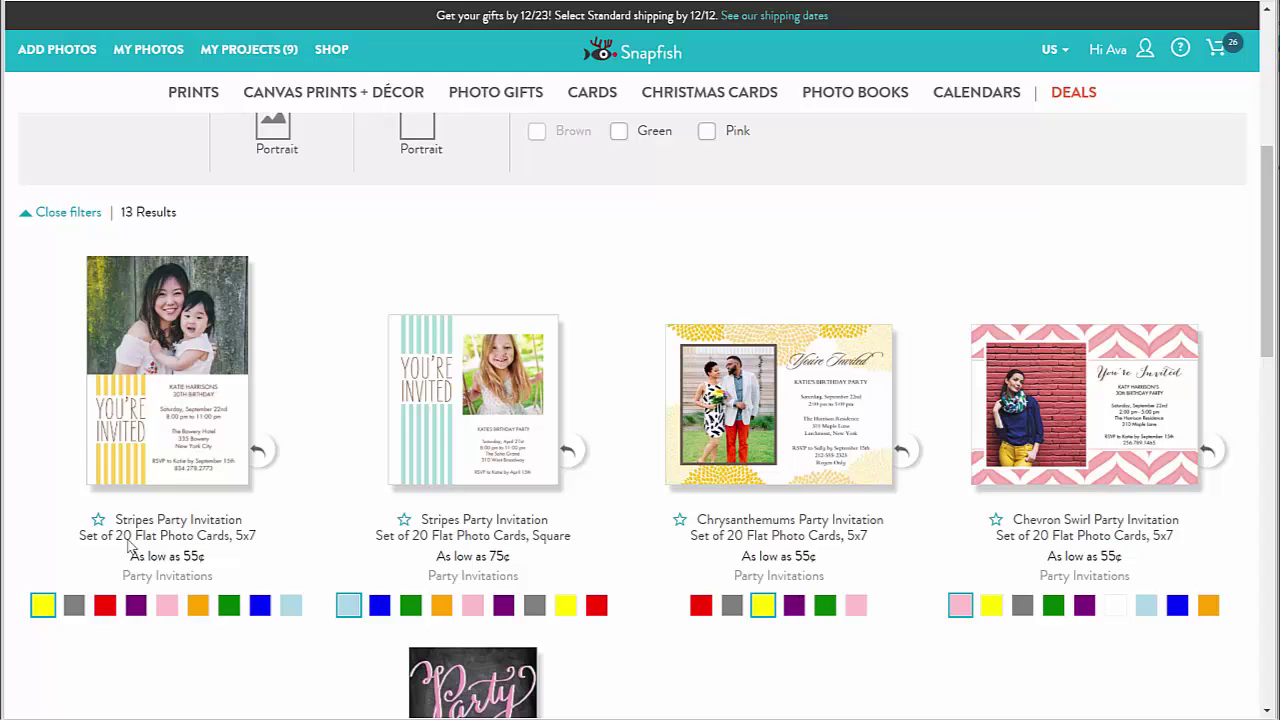
Preview the Stripes invitation's back, settle on orange stripes after trying green, and star it
click(266, 461)
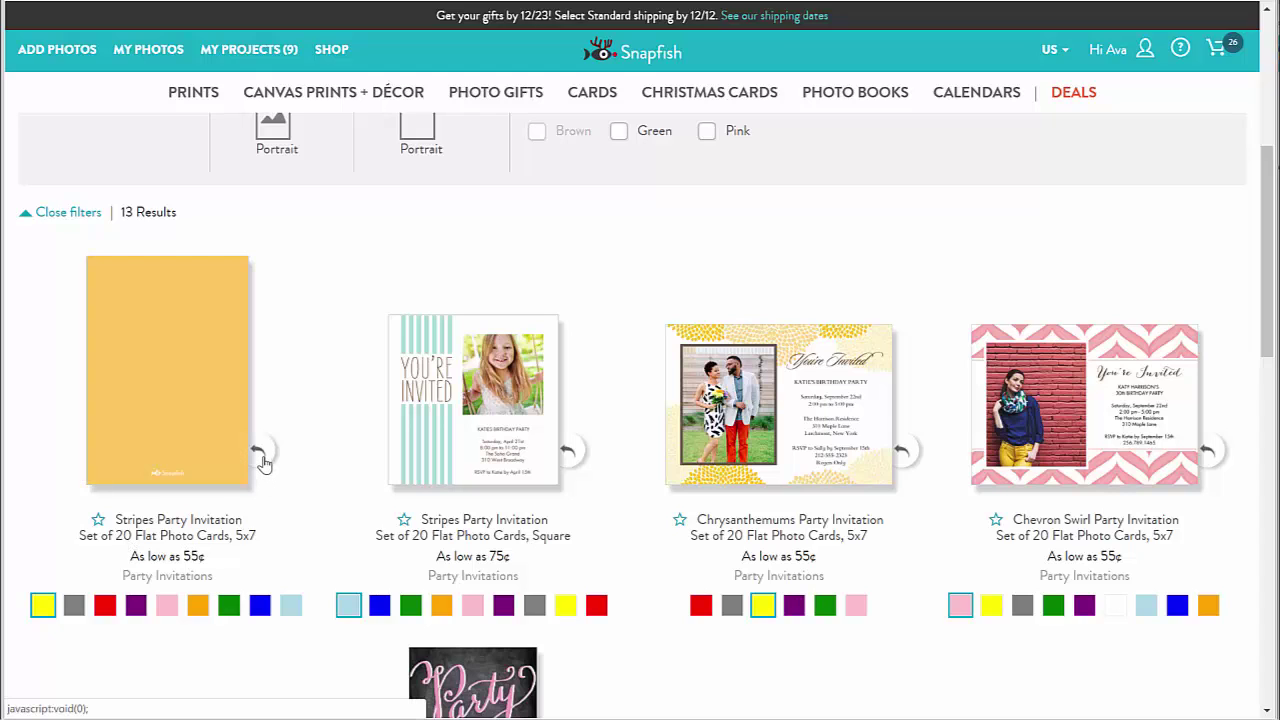
click(264, 461)
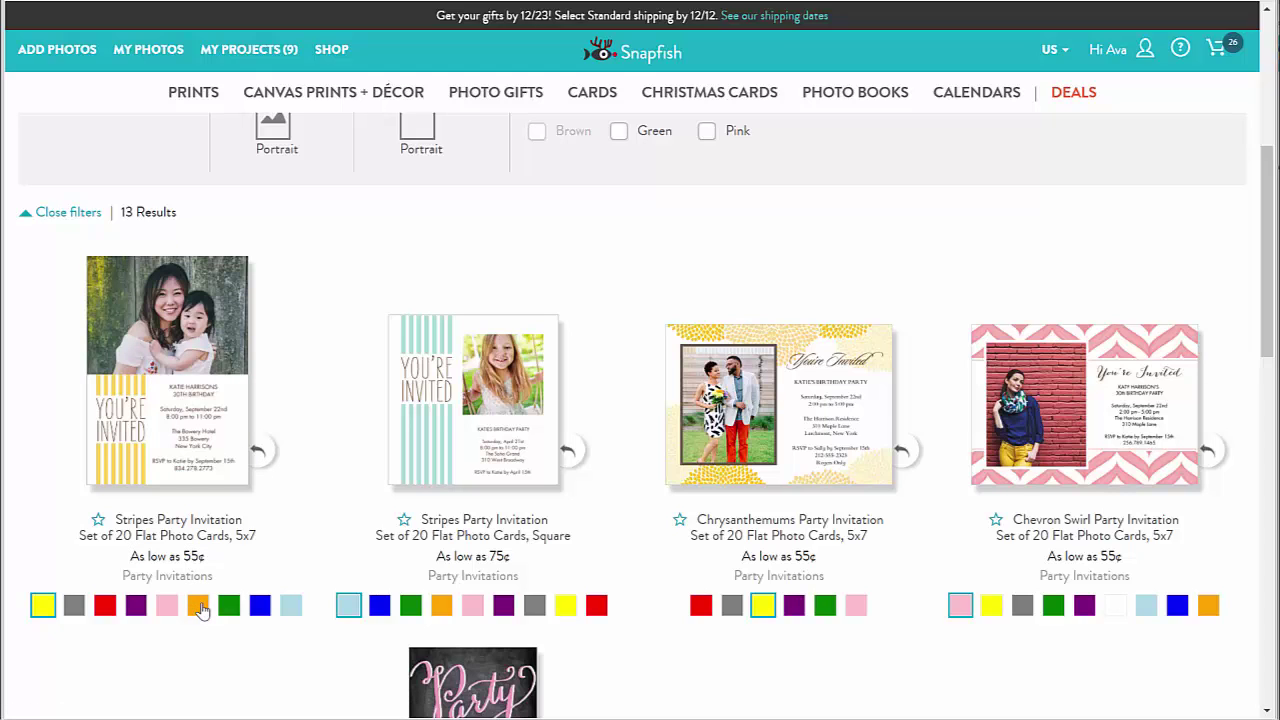
click(200, 608)
click(227, 606)
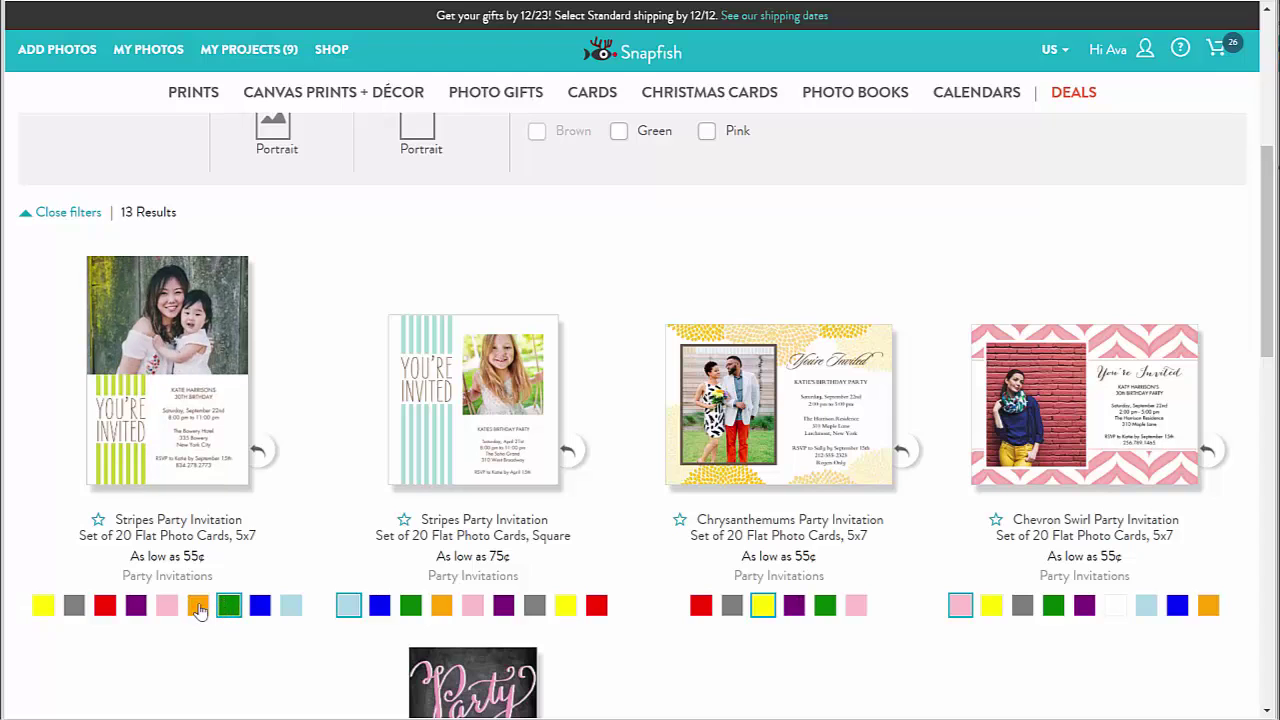
click(197, 607)
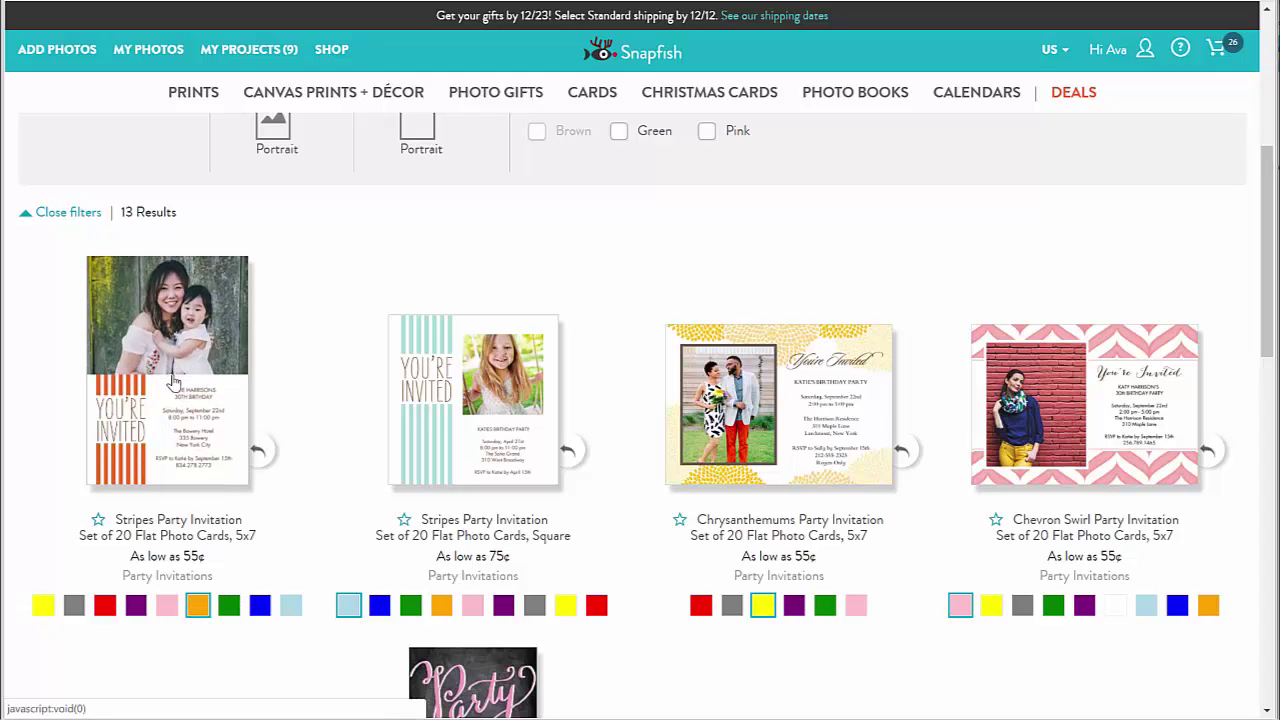
click(98, 520)
scroll(649, 248, up, 5)
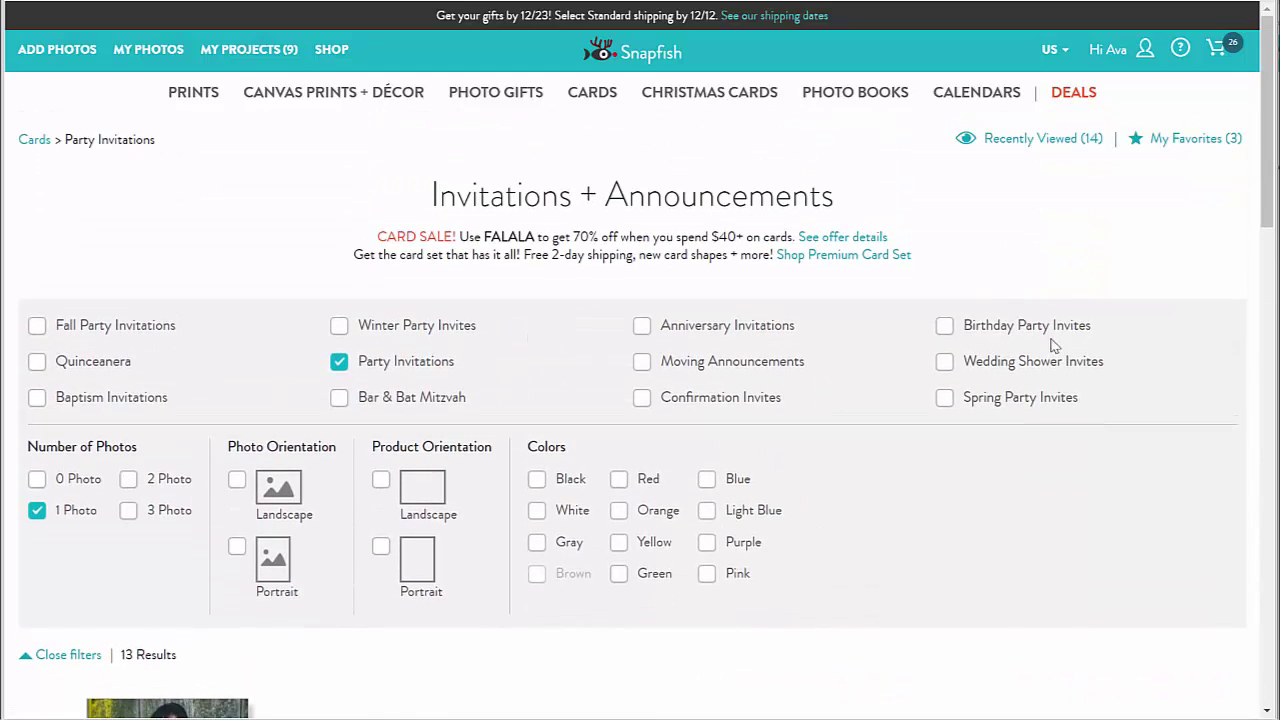
Open My Favorites and view the Stripes Party Invitation details: 20 cards for $34.00
click(1190, 147)
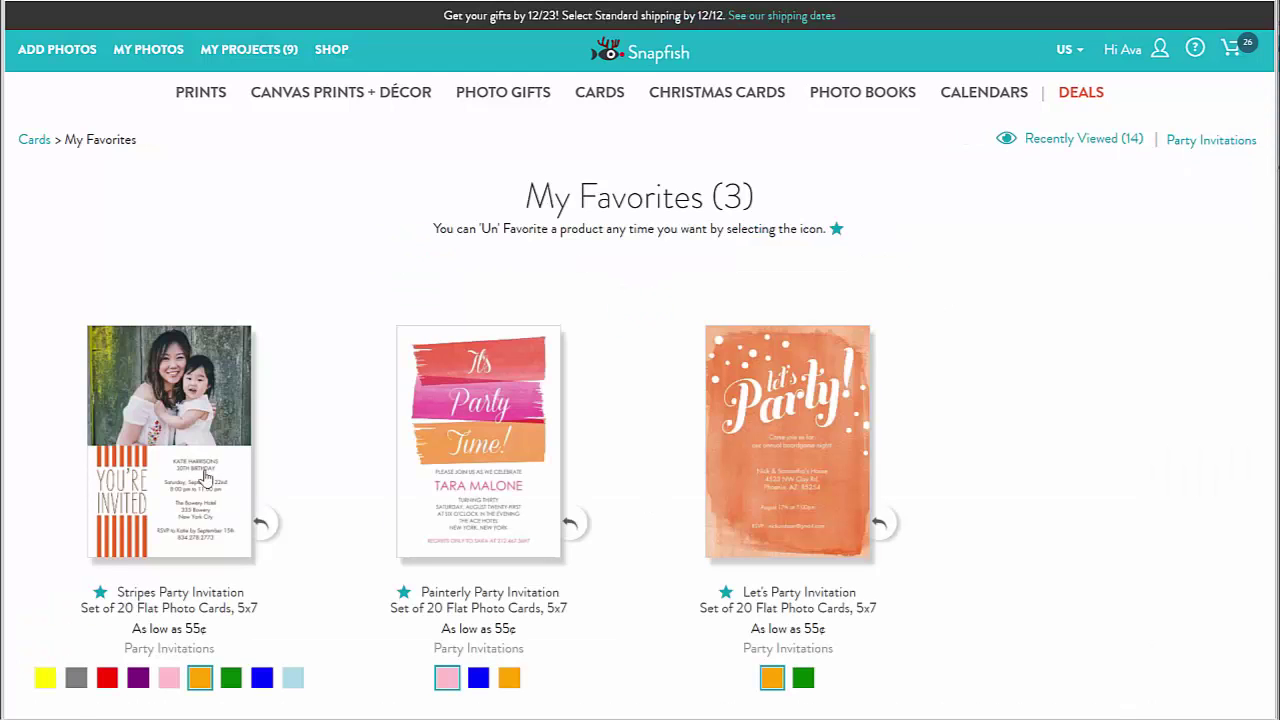
click(178, 440)
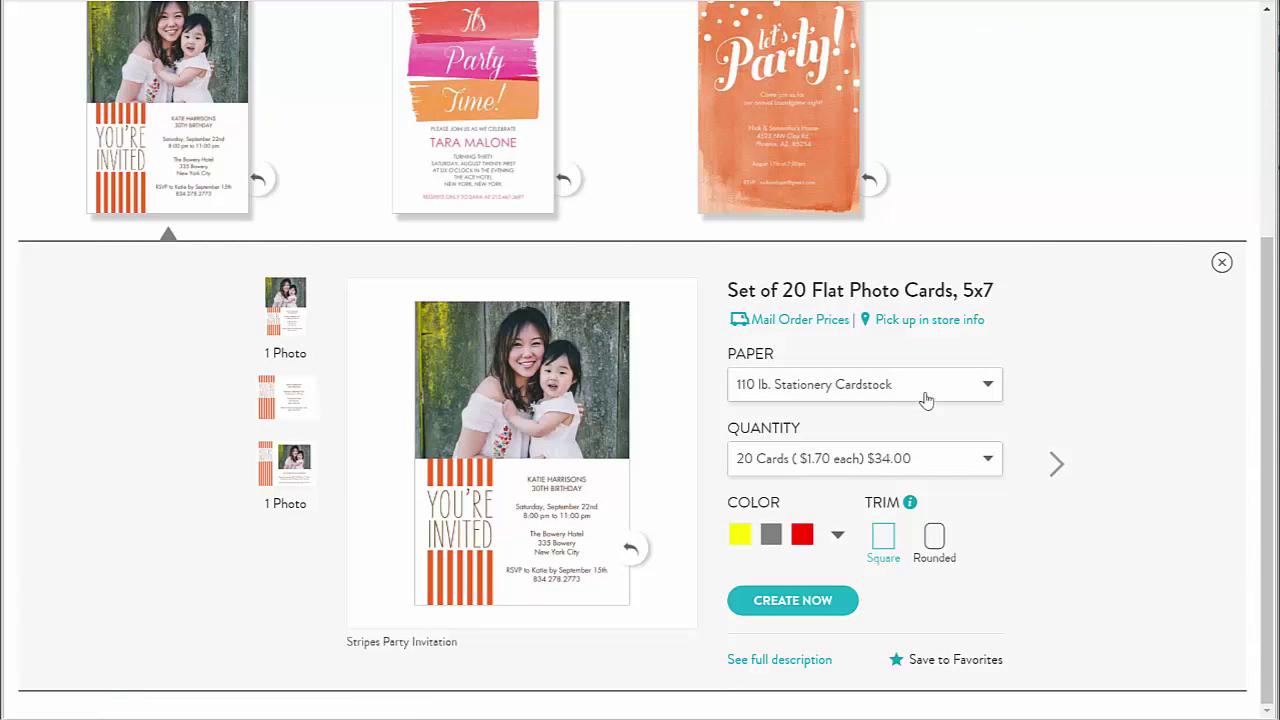
Choose 110 lb. Stationery Cardstock, 40 cards, rounded trim and orange, then create the project
click(987, 390)
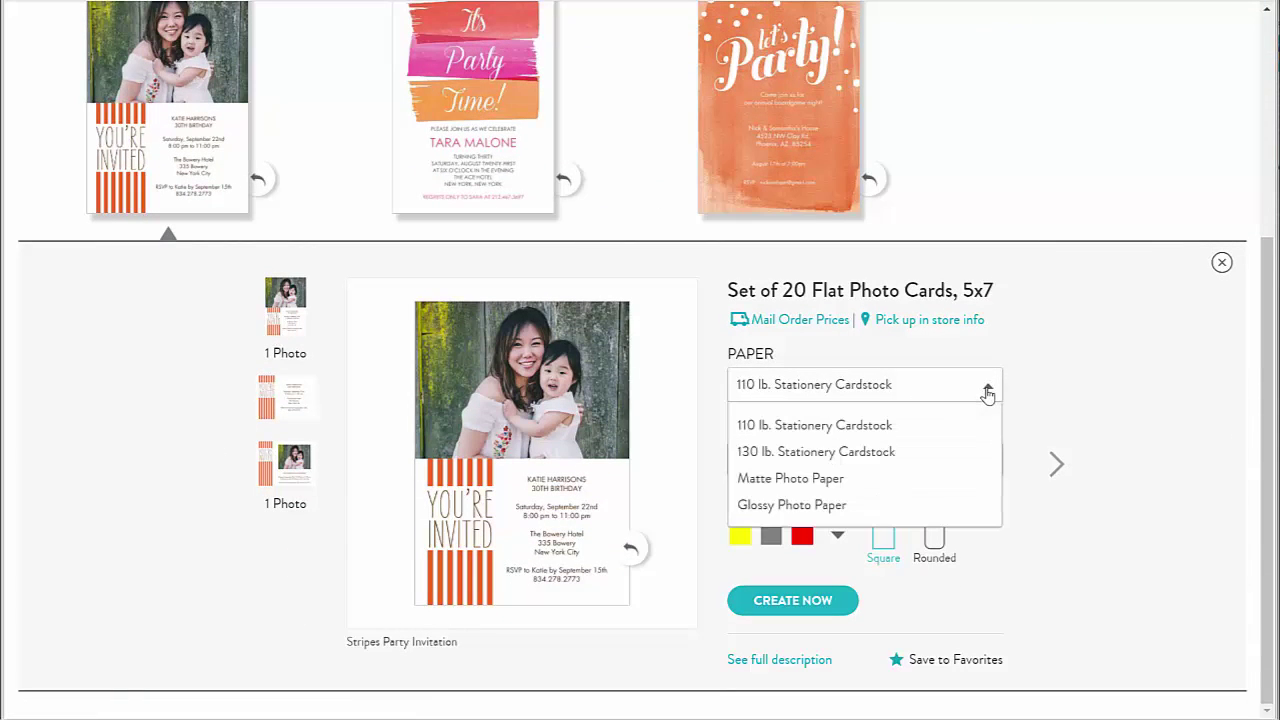
click(1055, 389)
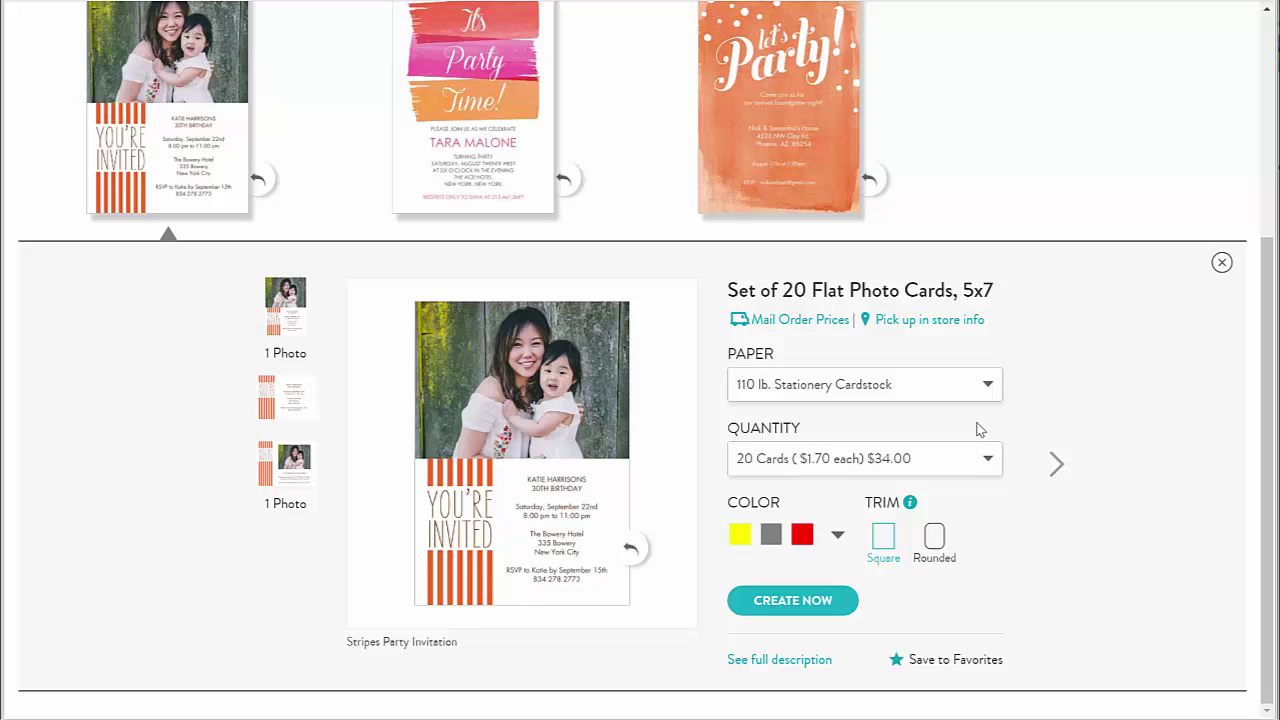
click(986, 459)
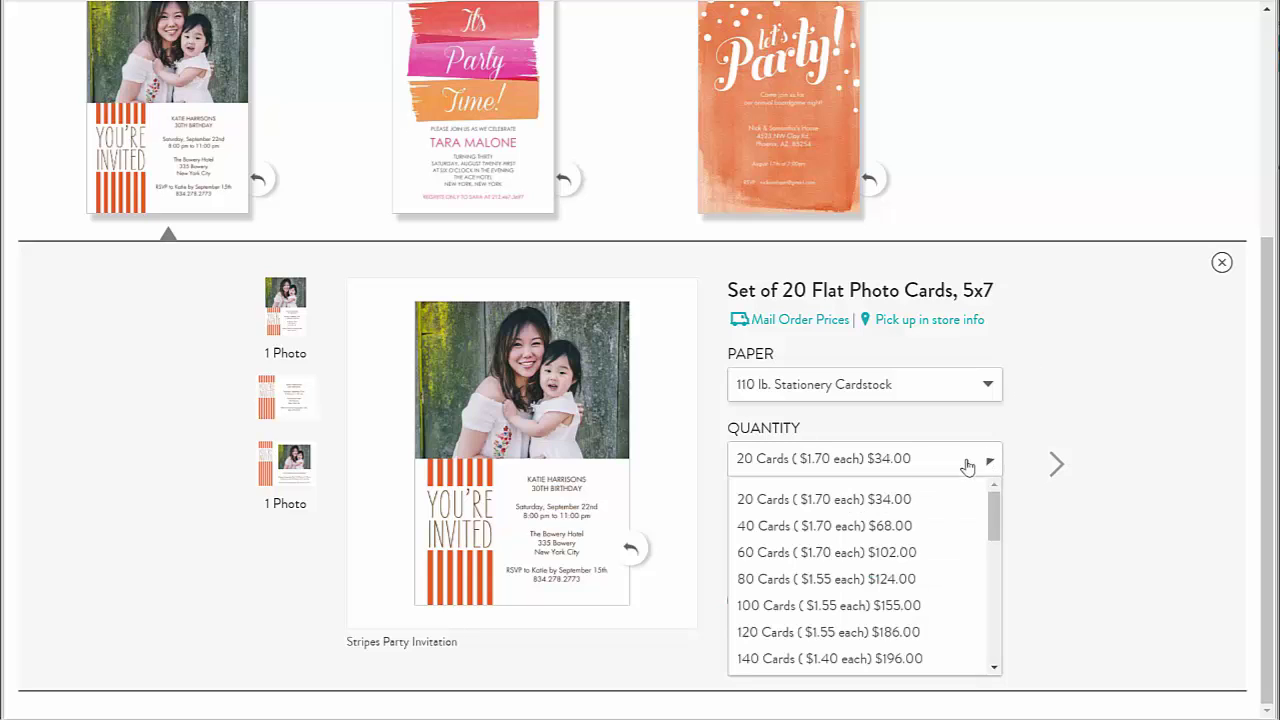
click(823, 528)
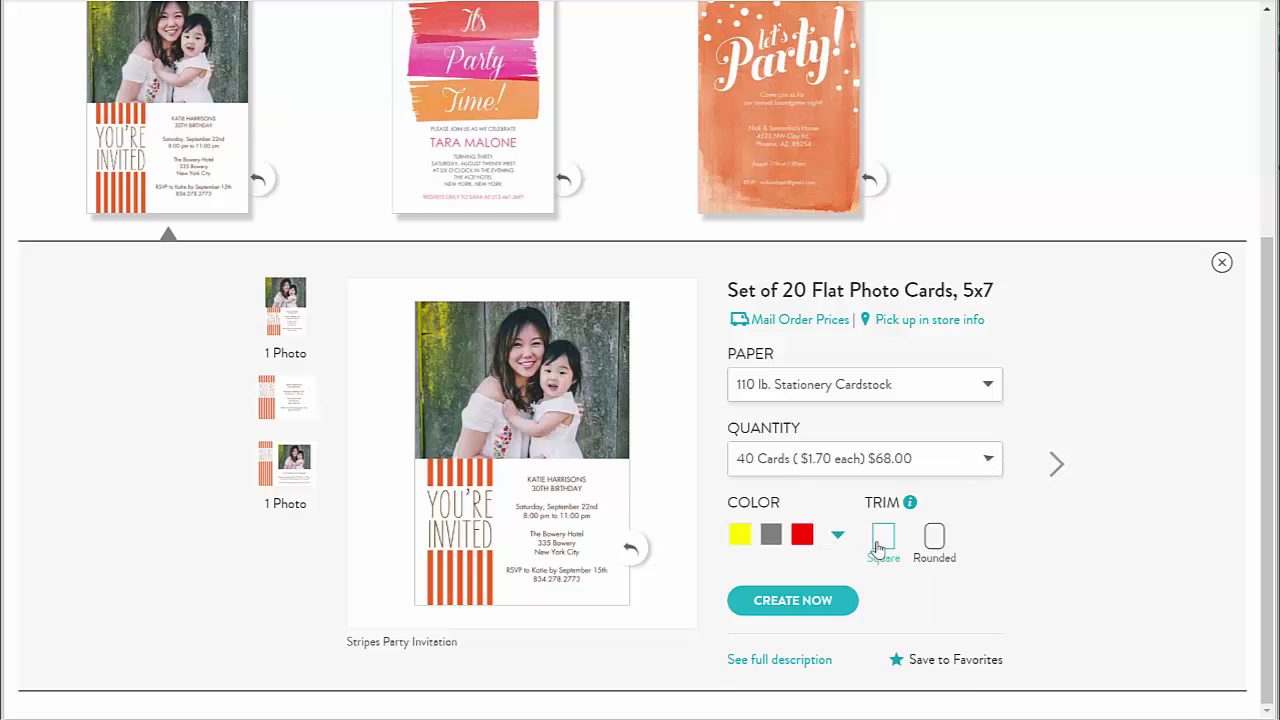
click(935, 540)
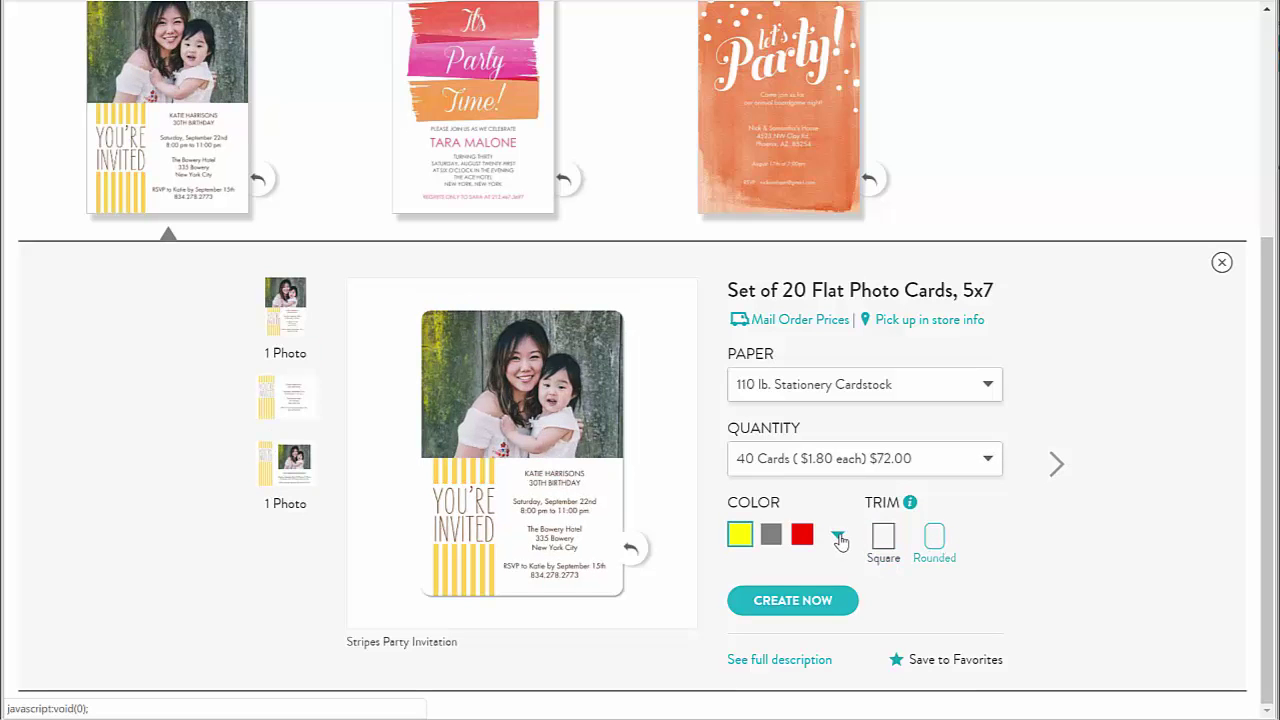
click(837, 535)
click(688, 598)
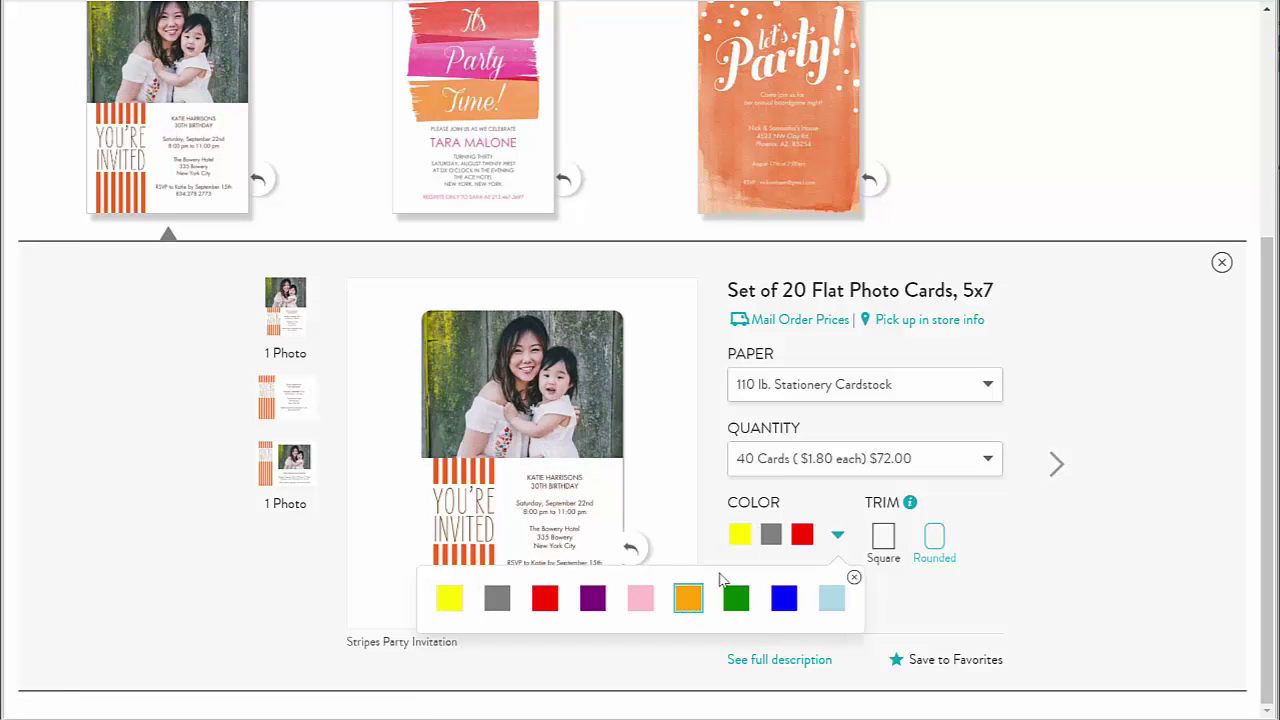
click(808, 607)
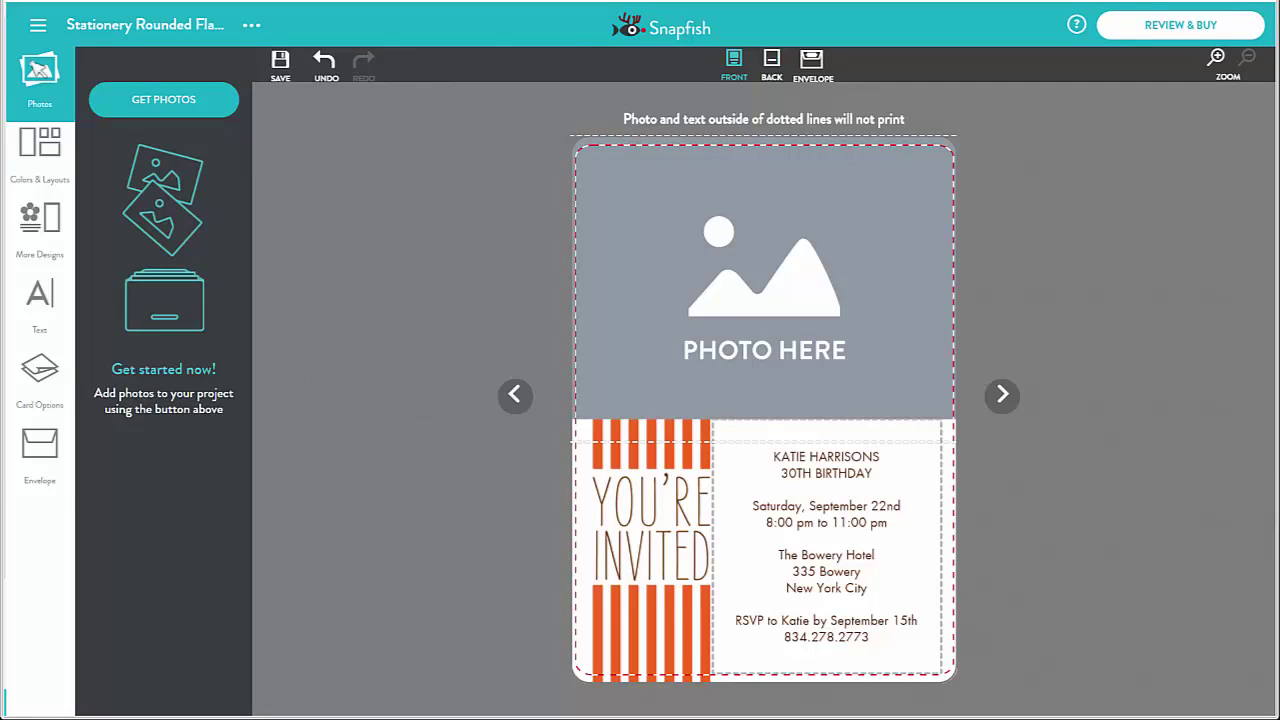
Close the Photos panel and list the Stripes card's colour and layout variants
click(40, 70)
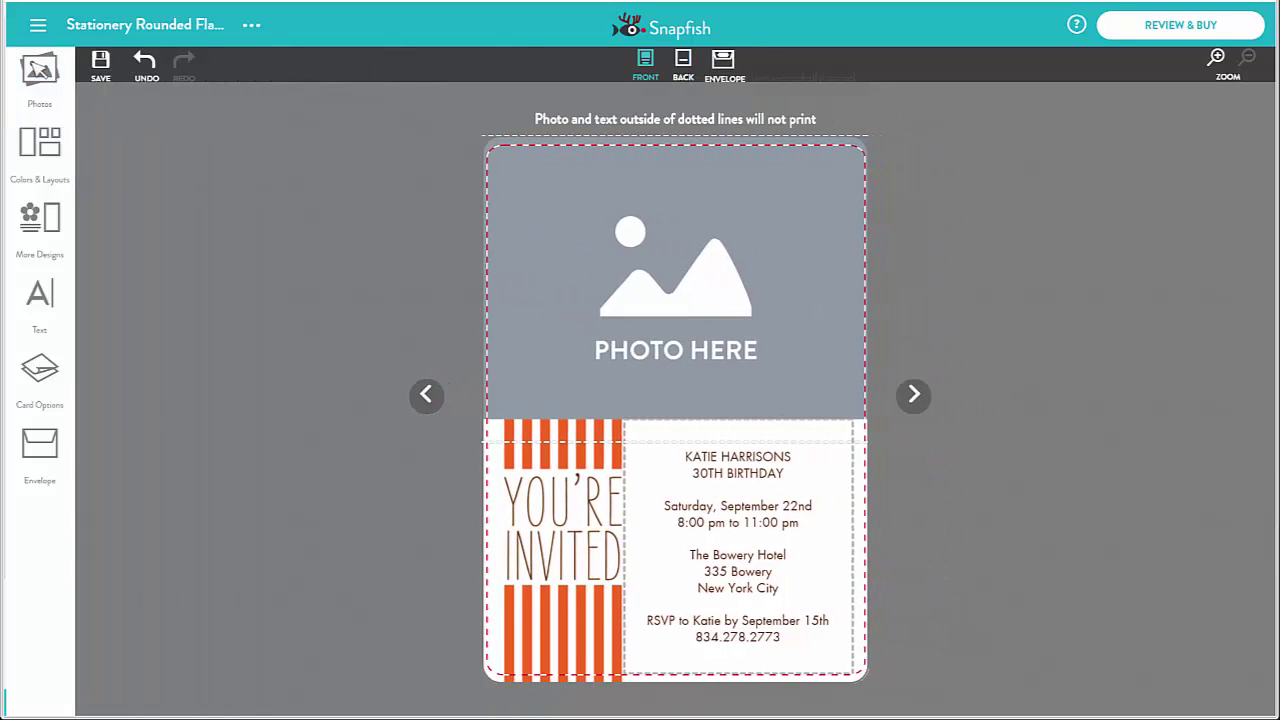
click(44, 148)
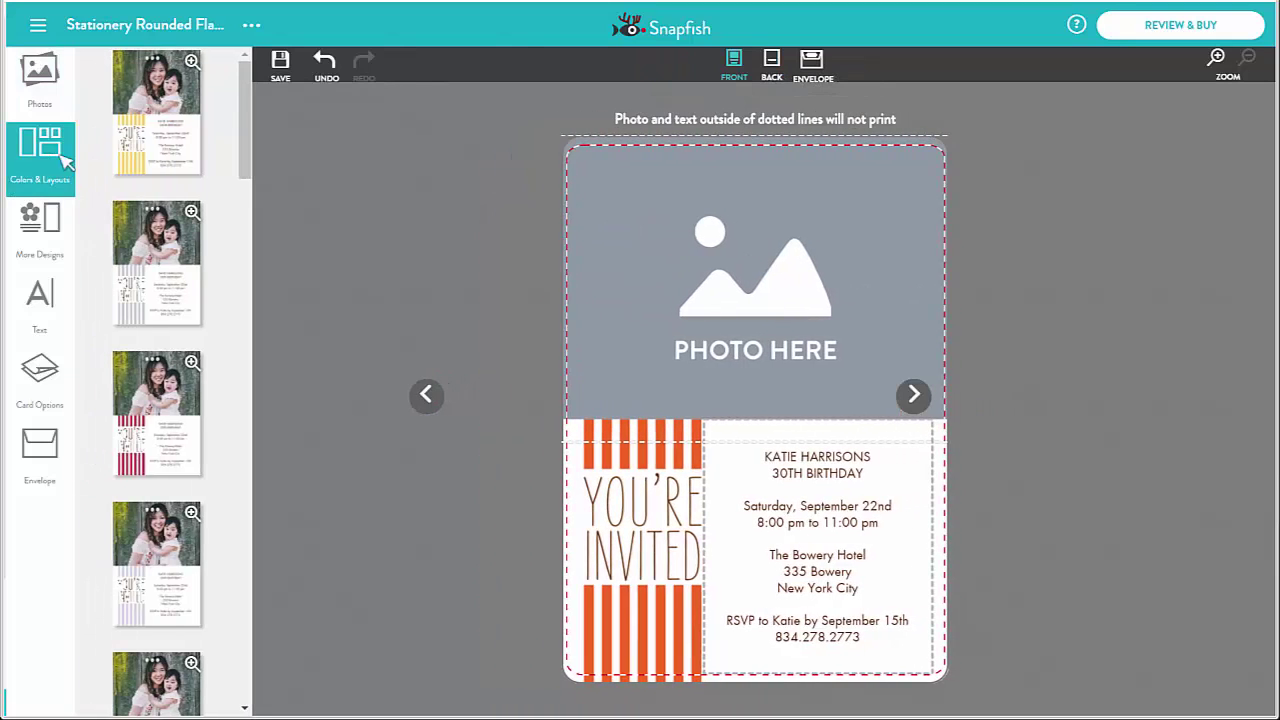
scroll(165, 262, down, 1)
Scroll the layouts and review the paper and trim settings in Card Options
scroll(165, 262, down, 5)
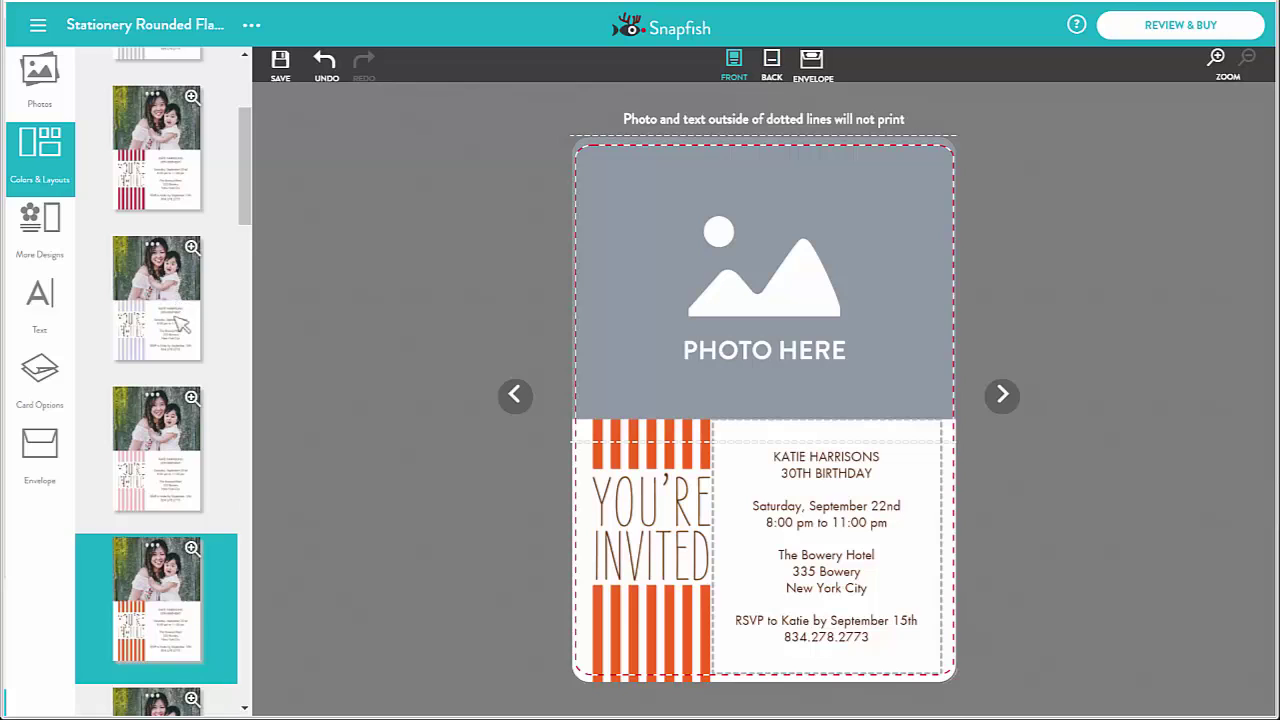
scroll(185, 347, down, 6)
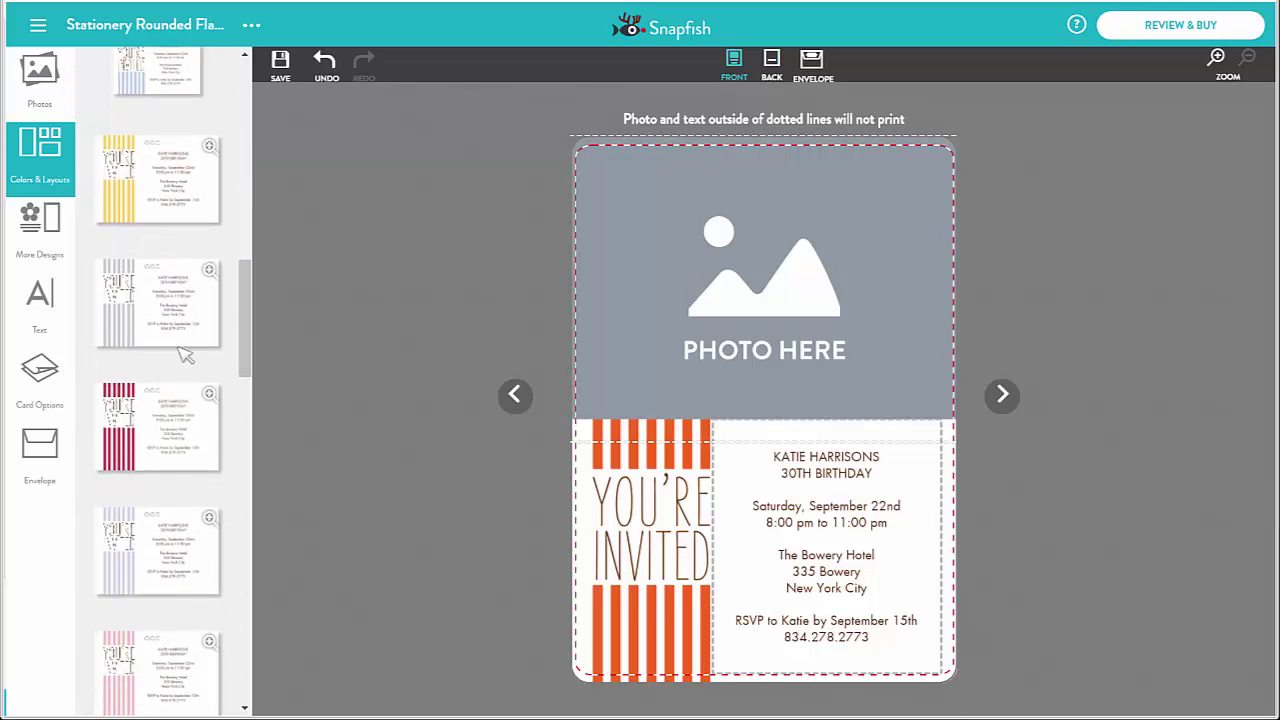
click(40, 372)
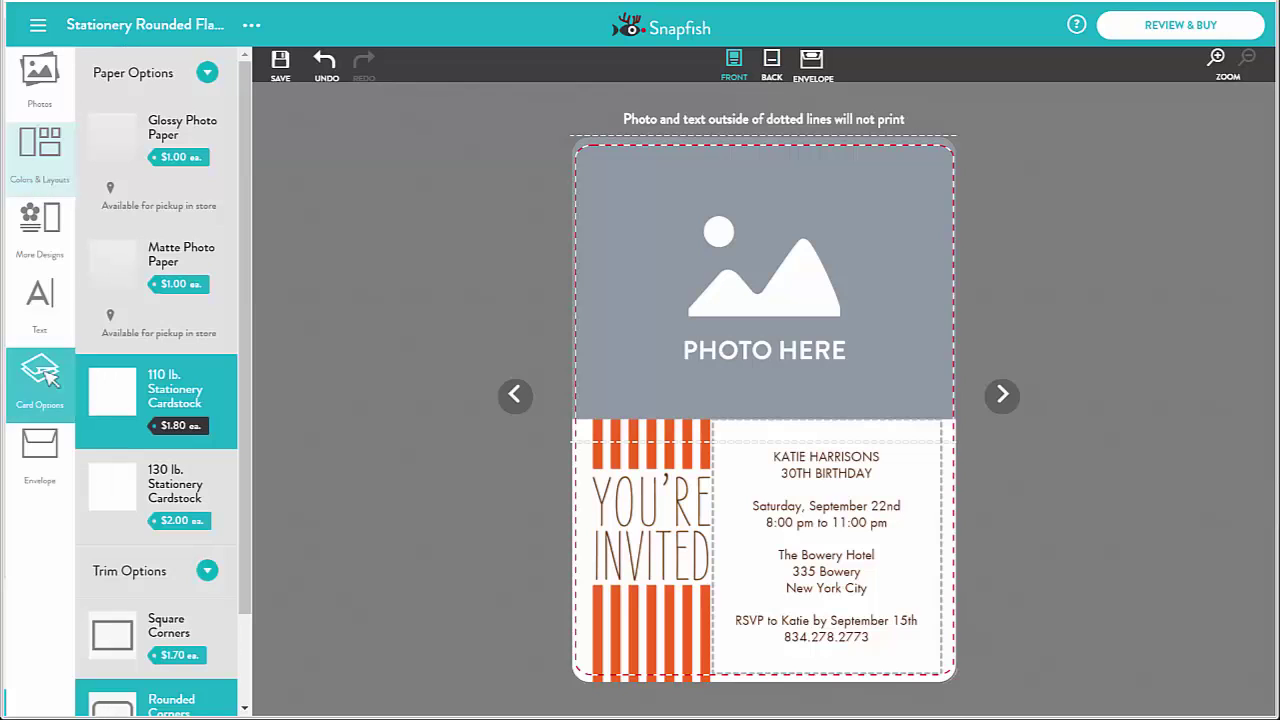
scroll(208, 355, down, 1)
scroll(208, 355, up, 2)
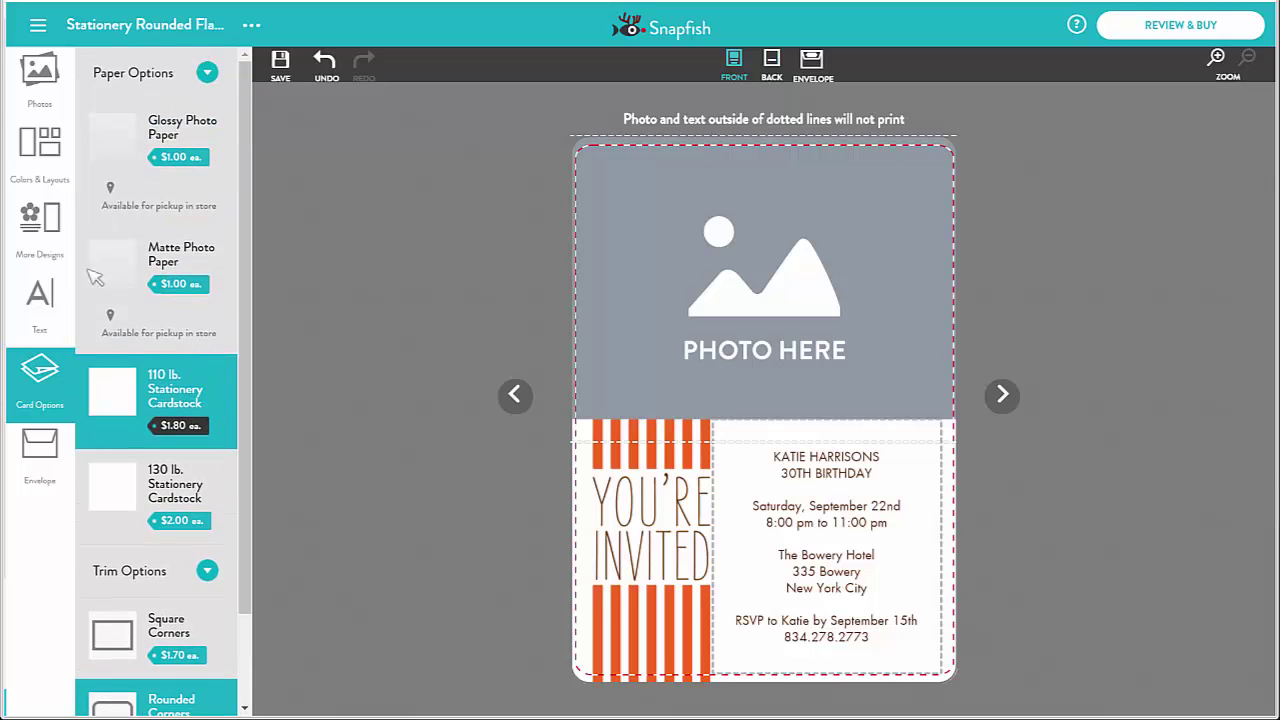
Browse More Designs, close the list, and reopen the Photos panel
click(44, 222)
scroll(187, 370, down, 8)
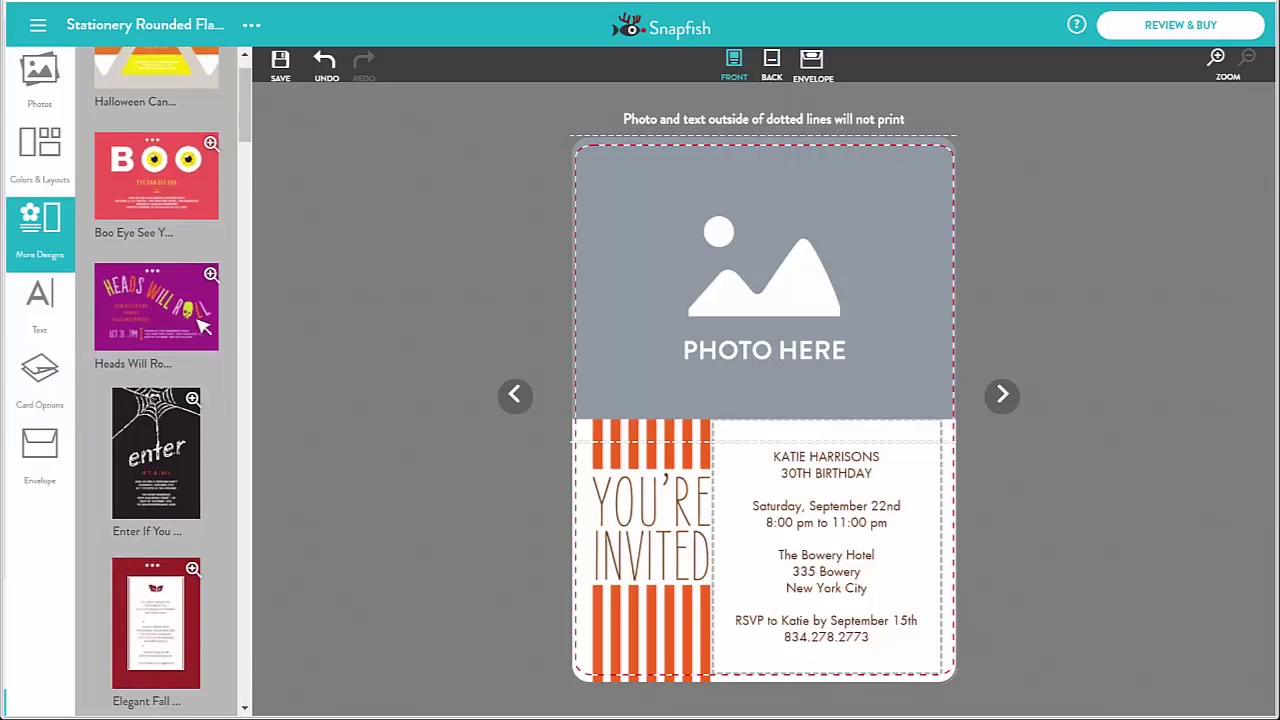
scroll(187, 366, down, 7)
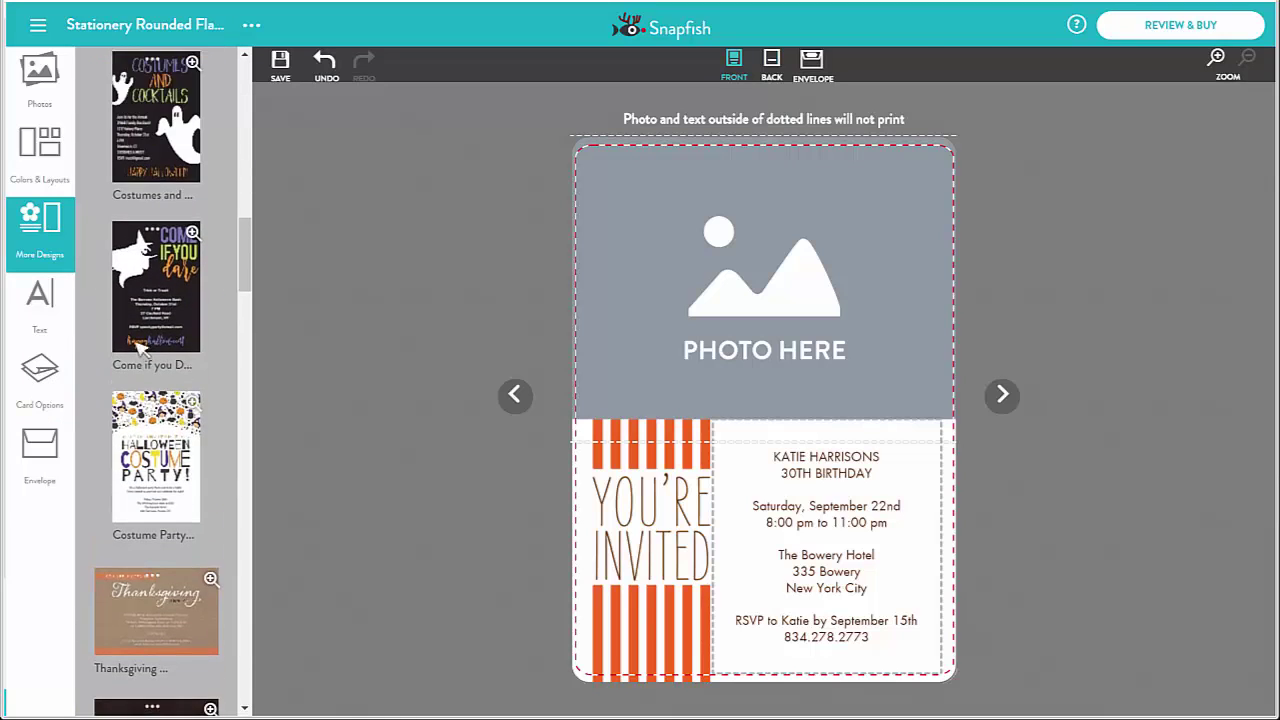
click(44, 228)
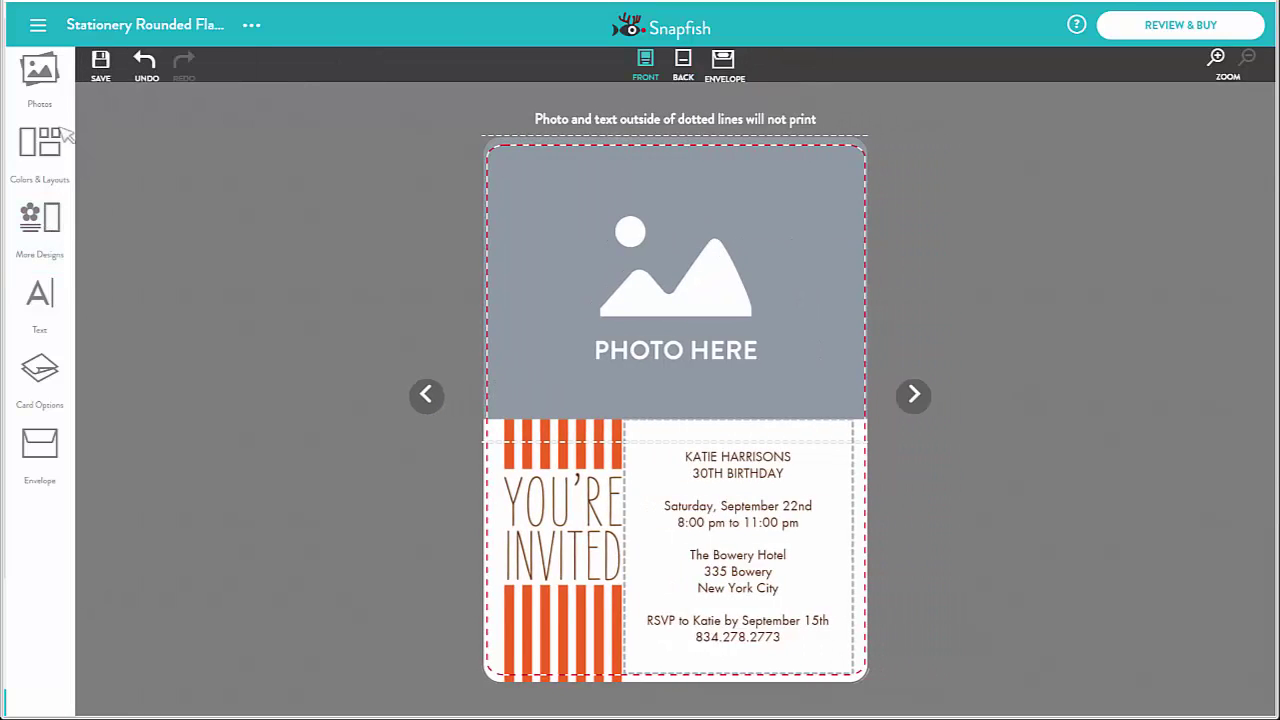
click(47, 79)
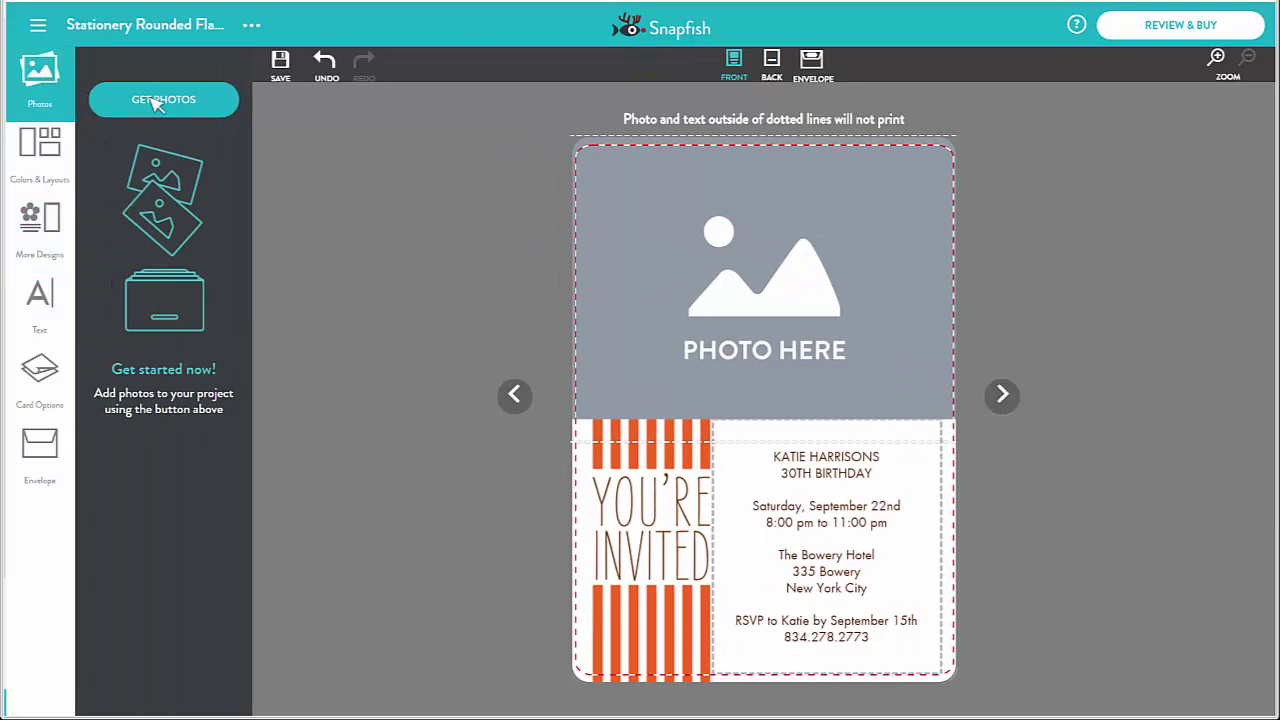
Add the beer-flight photo from the food album and drag it into the card's photo area
click(163, 104)
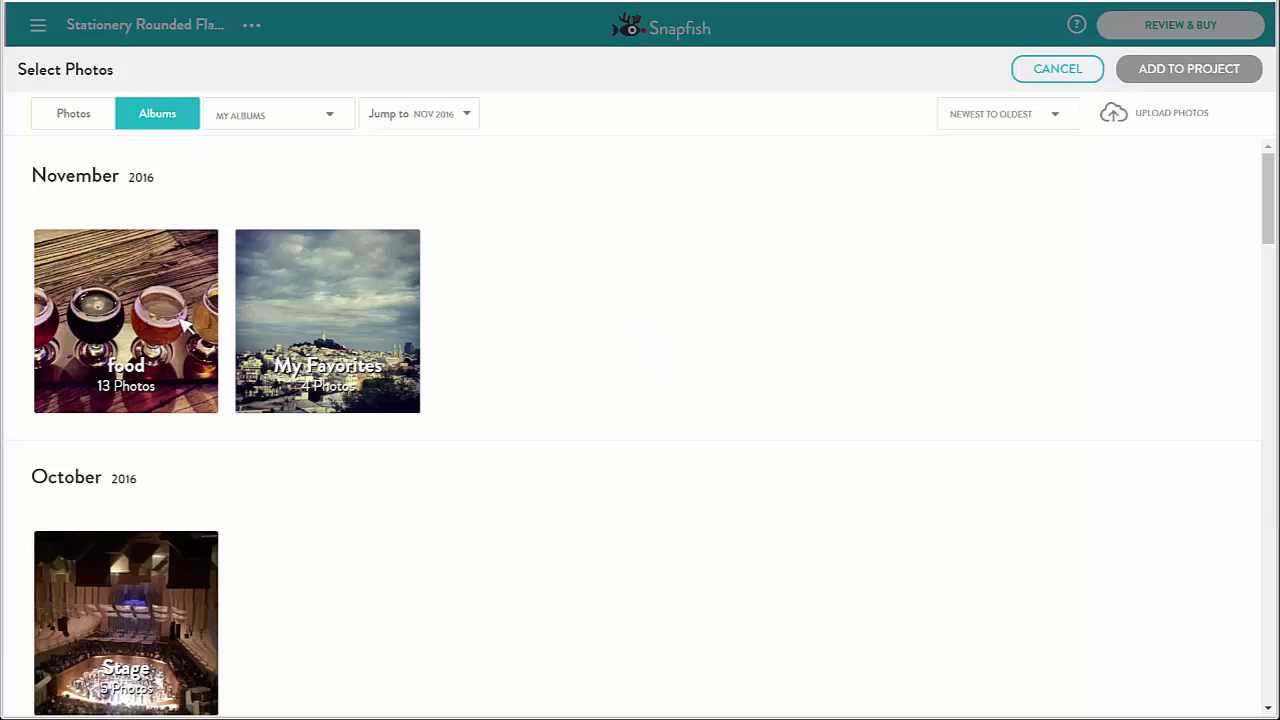
click(186, 326)
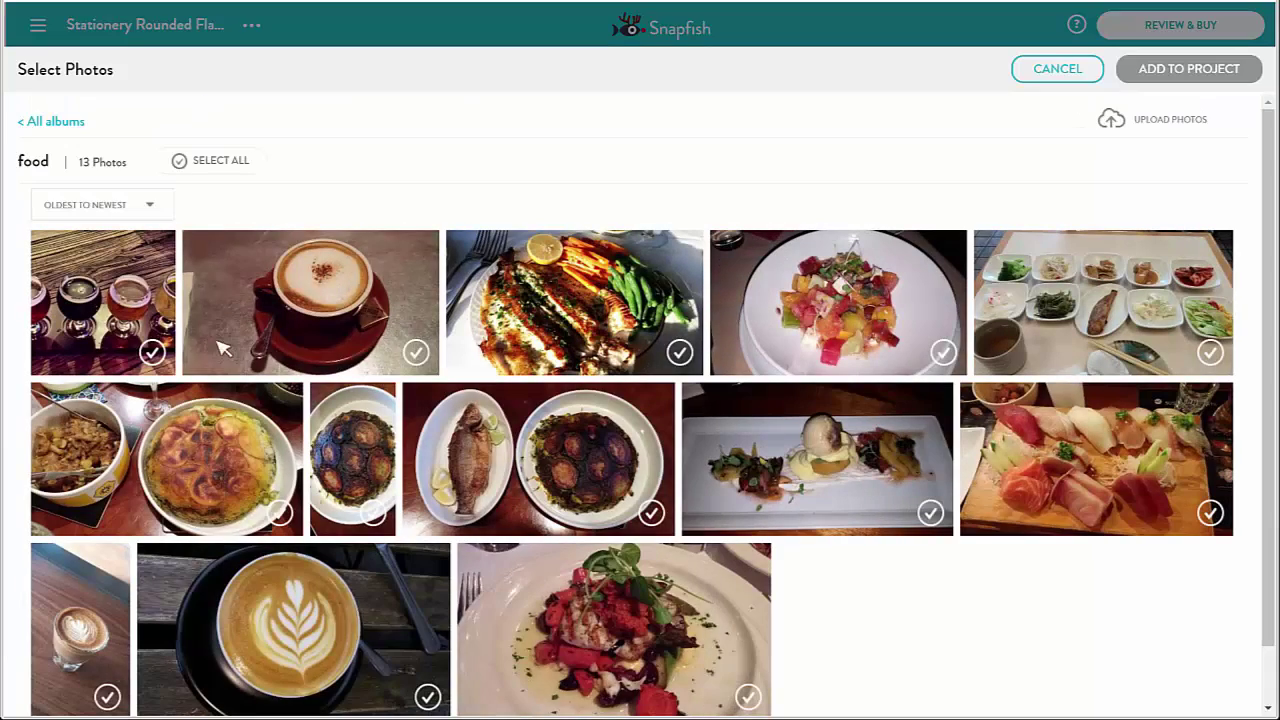
click(152, 351)
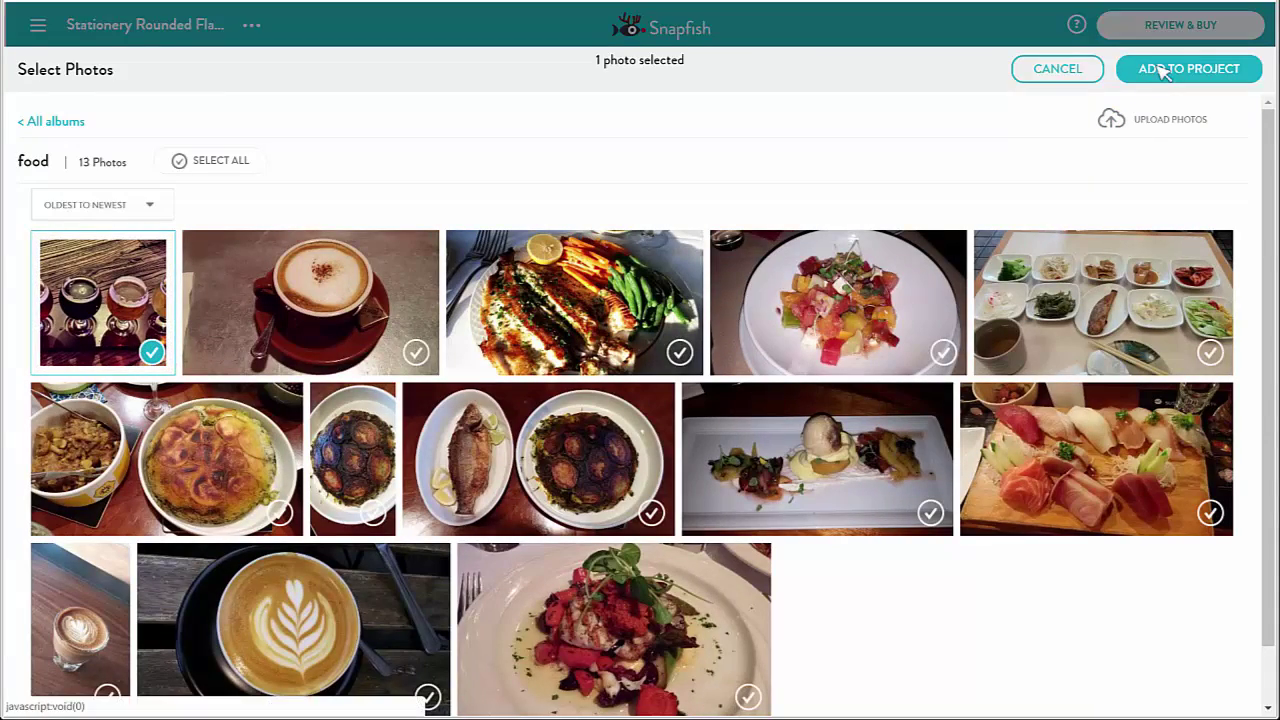
click(1160, 66)
drag(126, 190, 768, 252)
click(818, 580)
Replace the birthday details with the pasted Cocktail Party text, then turn to the card's back
click(871, 622)
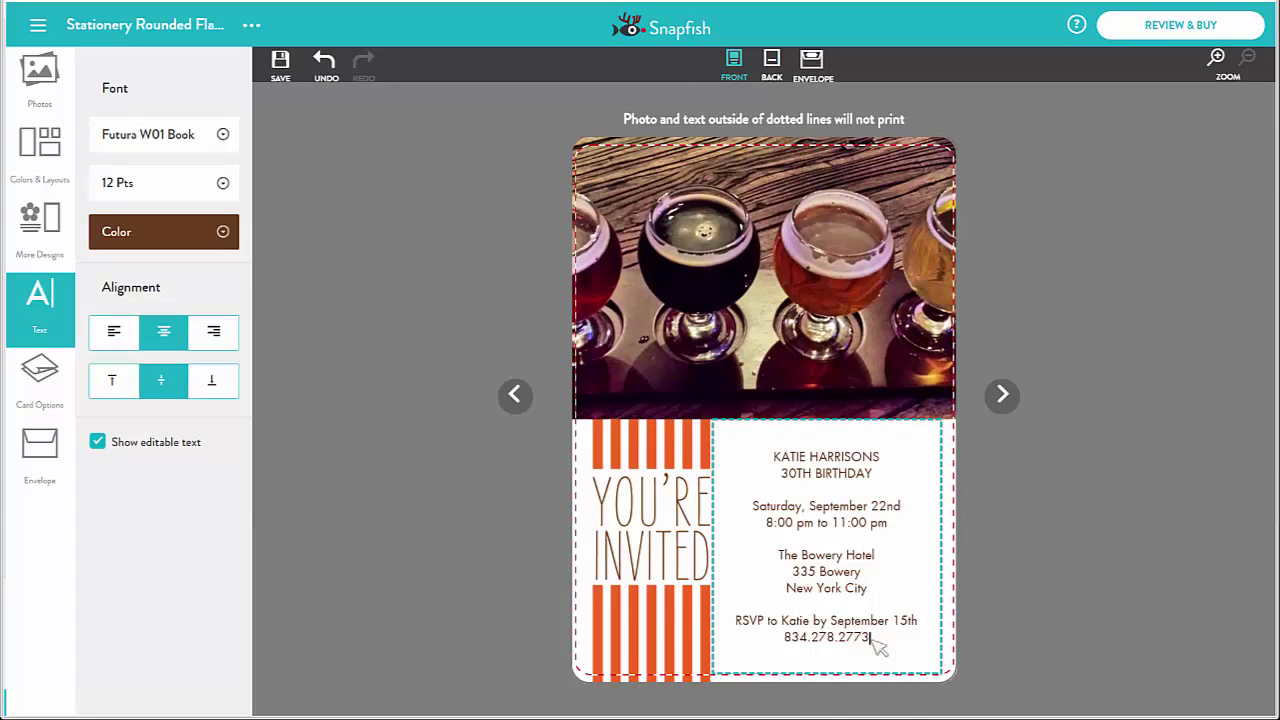
key(BackSpace)
key(BackSpace)
key(BackSpace)
key(BackSpace)
key(BackSpace)
key(BackSpace)
key(BackSpace)
key(BackSpace)
key(BackSpace)
key(BackSpace)
key(BackSpace)
key(BackSpace)
key(BackSpace)
key(BackSpace)
key(BackSpace)
key(BackSpace)
key(BackSpace)
key(BackSpace)
key(BackSpace)
key(BackSpace)
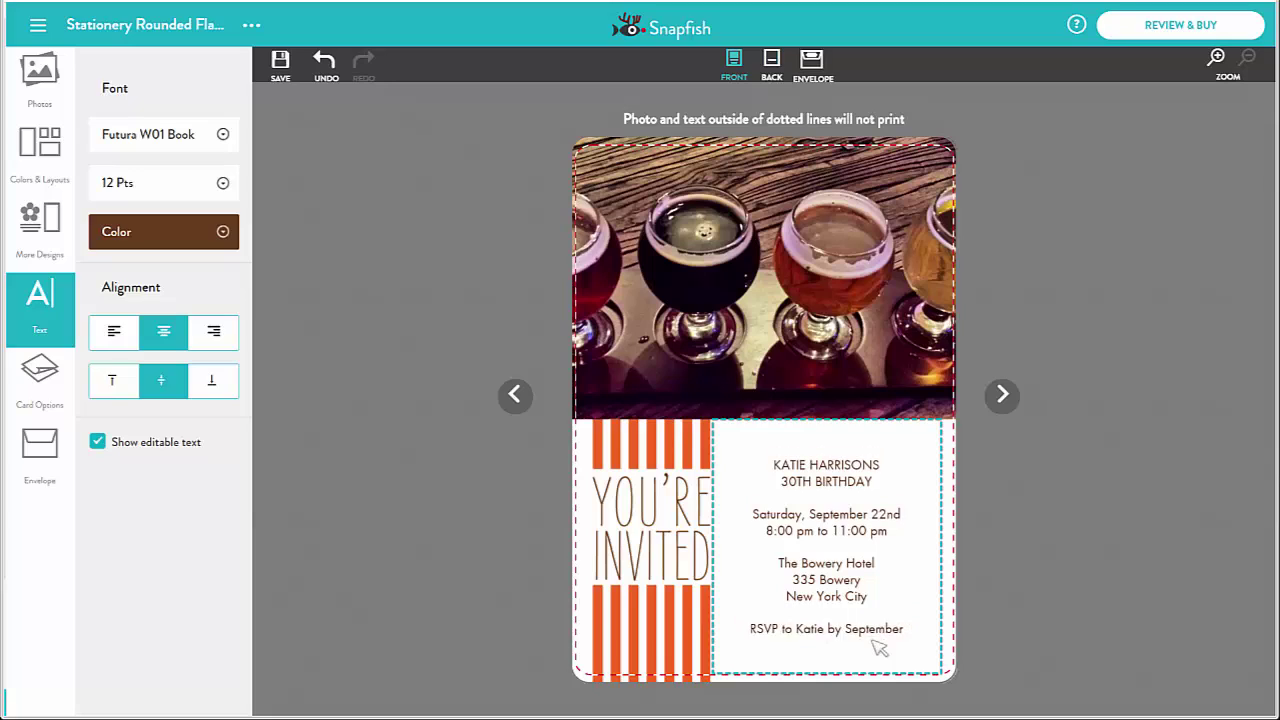
key(BackSpace)
key(BackSpace)
key(BackSpace)
key(BackSpace)
key(BackSpace)
key(BackSpace)
key(BackSpace)
key(BackSpace)
key(BackSpace)
key(BackSpace)
key(BackSpace)
key(BackSpace)
key(BackSpace)
key(BackSpace)
key(BackSpace)
key(BackSpace)
key(BackSpace)
key(BackSpace)
key(BackSpace)
key(BackSpace)
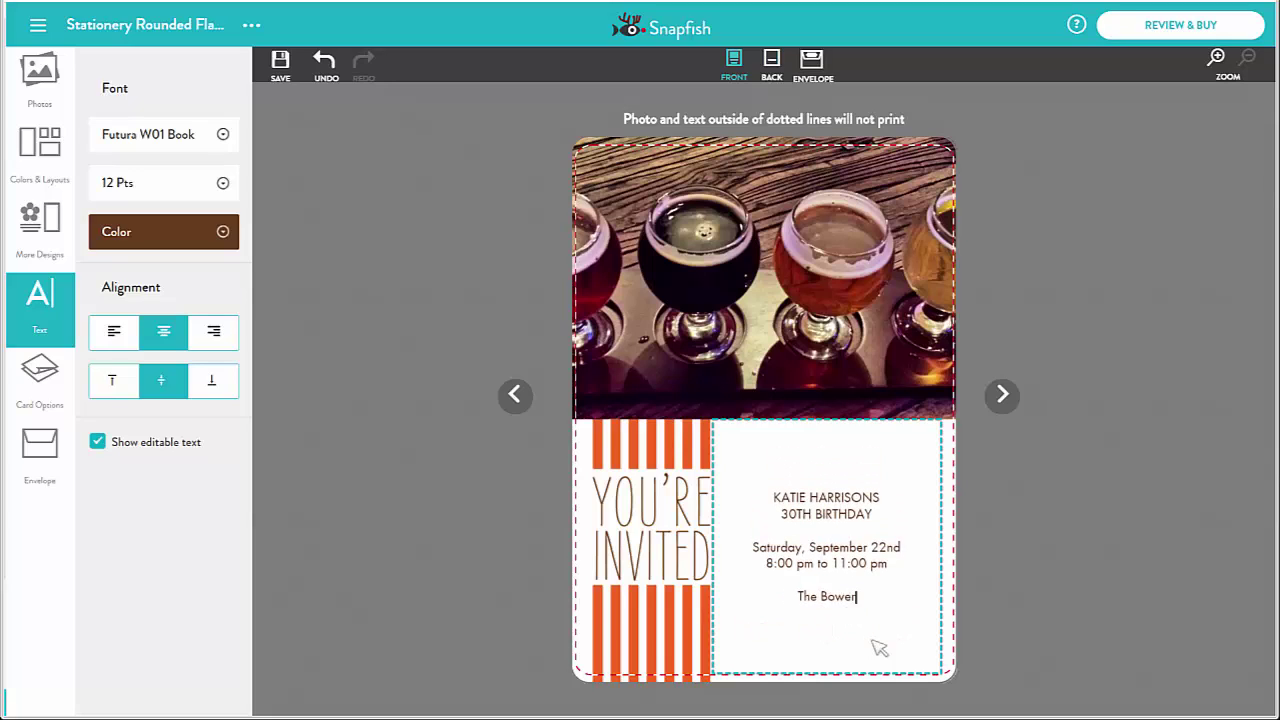
key(BackSpace)
key(BackSpace)
key(BackSpace)
key(BackSpace)
key(BackSpace)
key(BackSpace)
key(BackSpace)
key(BackSpace)
key(BackSpace)
key(BackSpace)
key(BackSpace)
key(BackSpace)
key(BackSpace)
key(BackSpace)
key(BackSpace)
key(BackSpace)
key(BackSpace)
key(BackSpace)
key(BackSpace)
key(BackSpace)
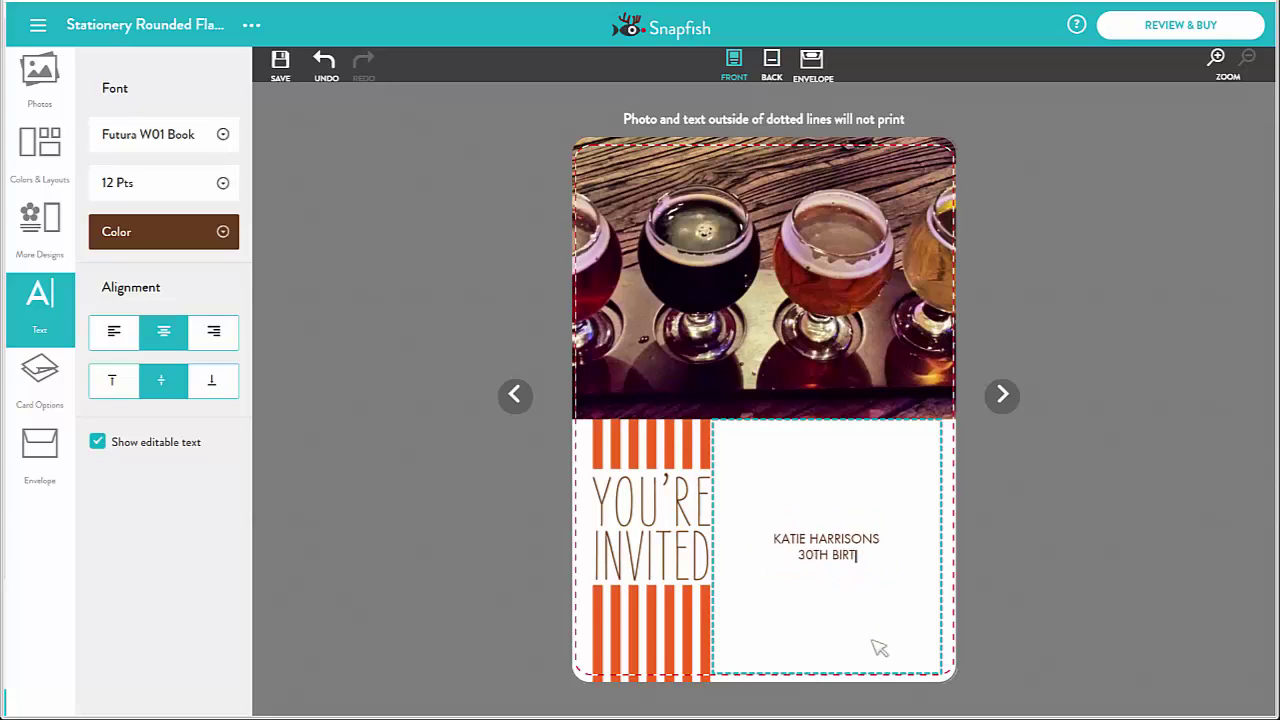
key(BackSpace)
key(BackSpace)
key(BackSpace)
key(BackSpace)
key(BackSpace)
key(BackSpace)
key(BackSpace)
key(BackSpace)
key(BackSpace)
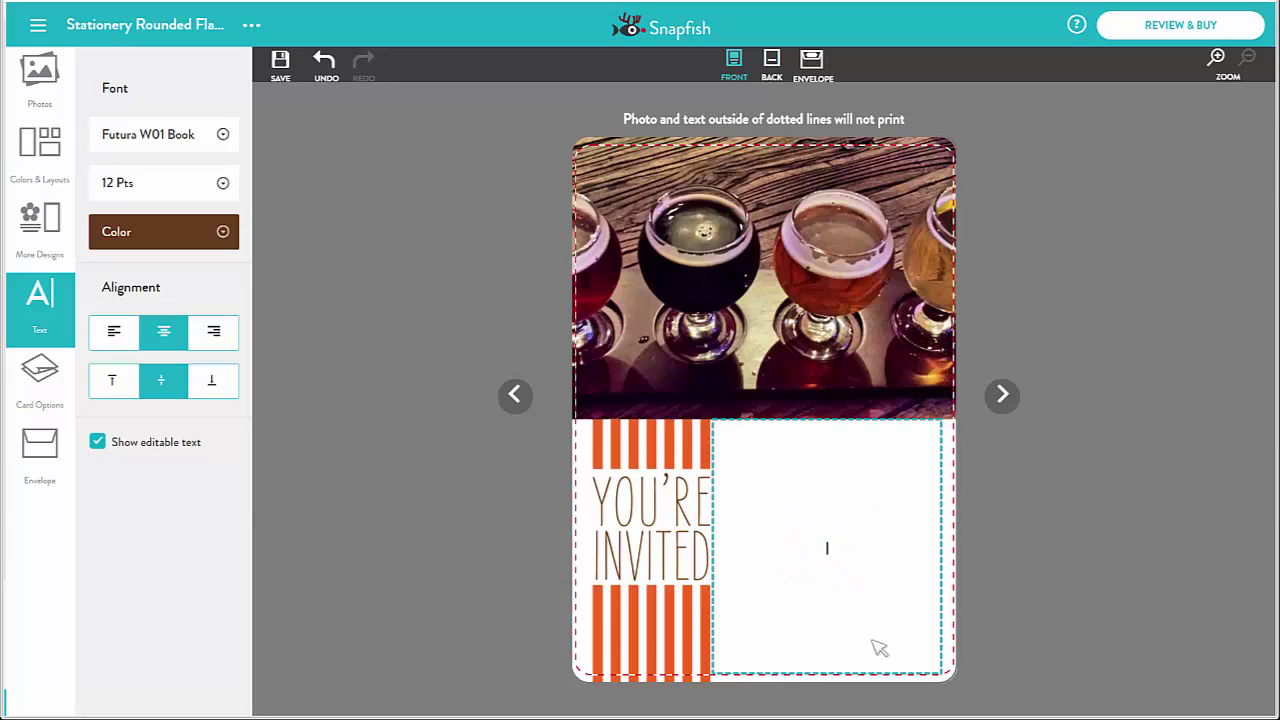
key(ctrl+v)
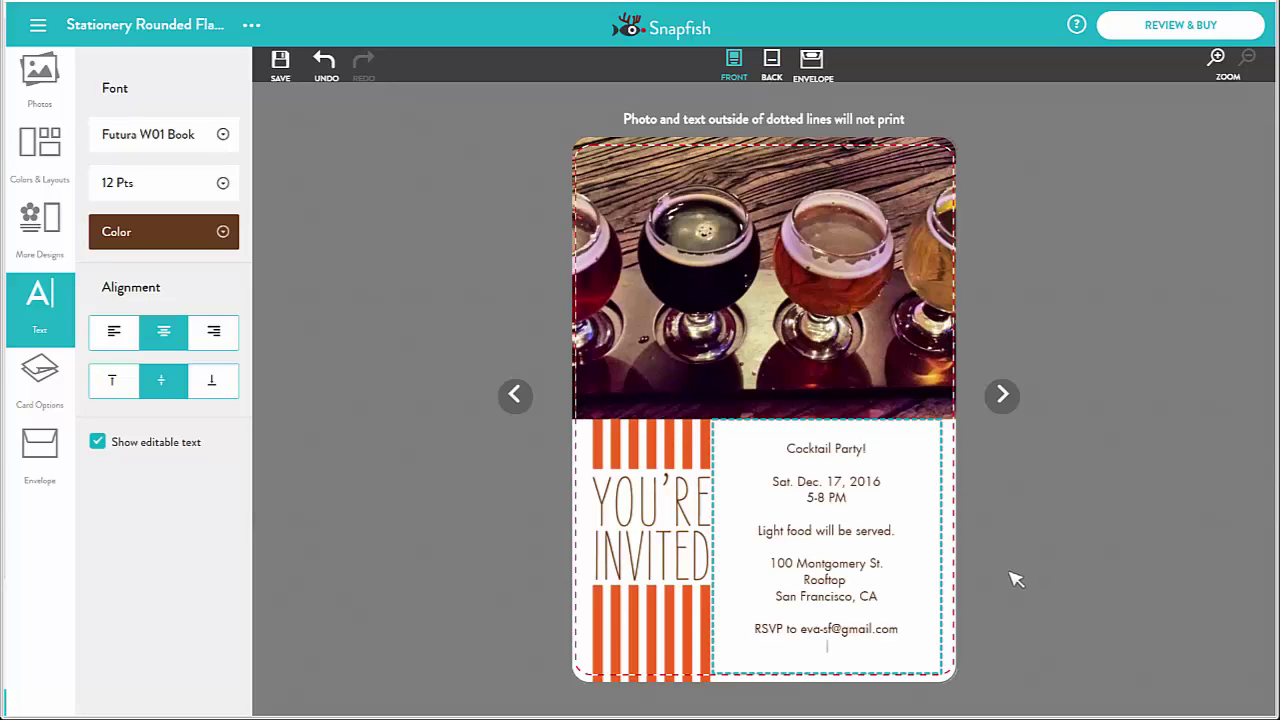
click(1003, 395)
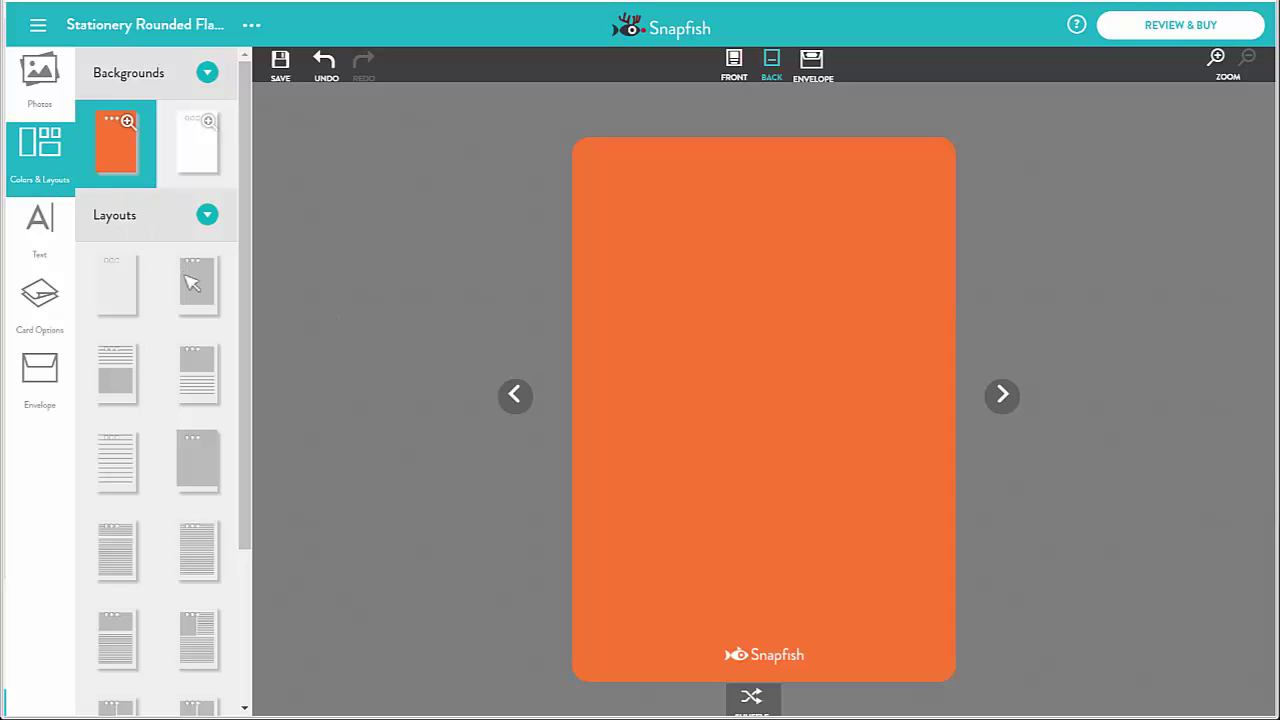
Try a photo-and-text layout, then keep the card back plain orange with the blank layout
scroll(205, 310, down, 1)
scroll(205, 310, up, 1)
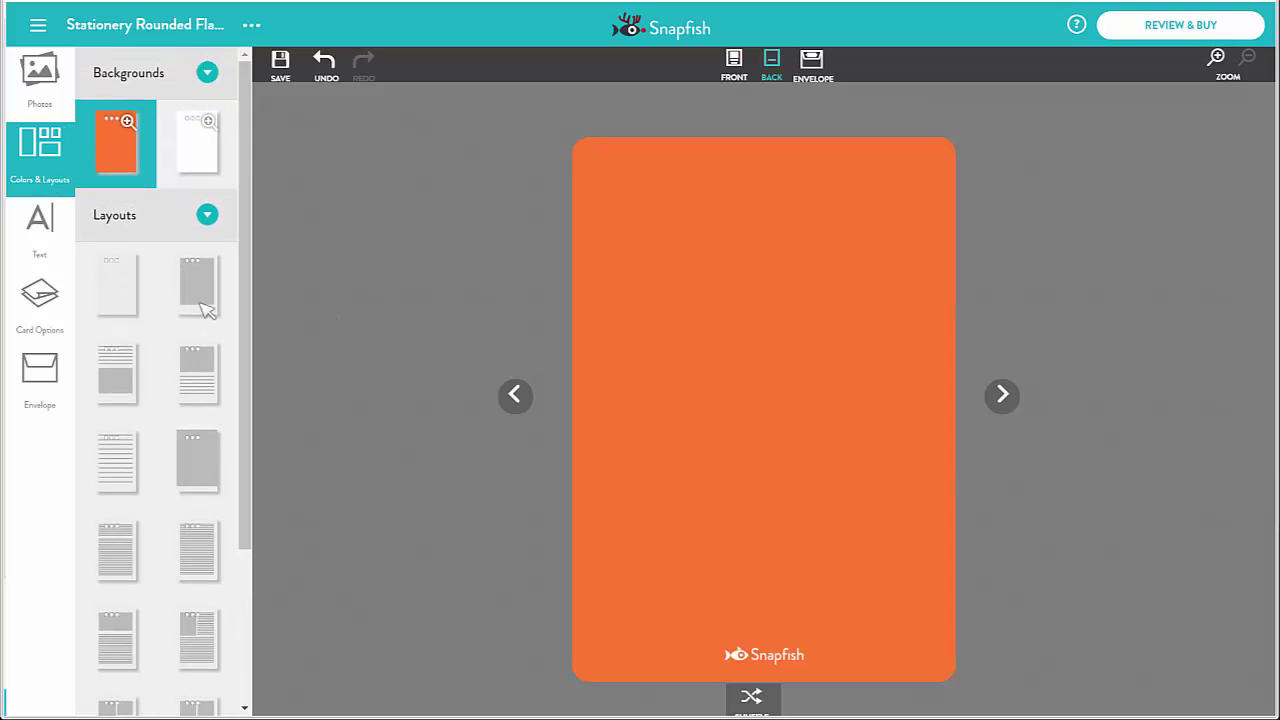
click(205, 388)
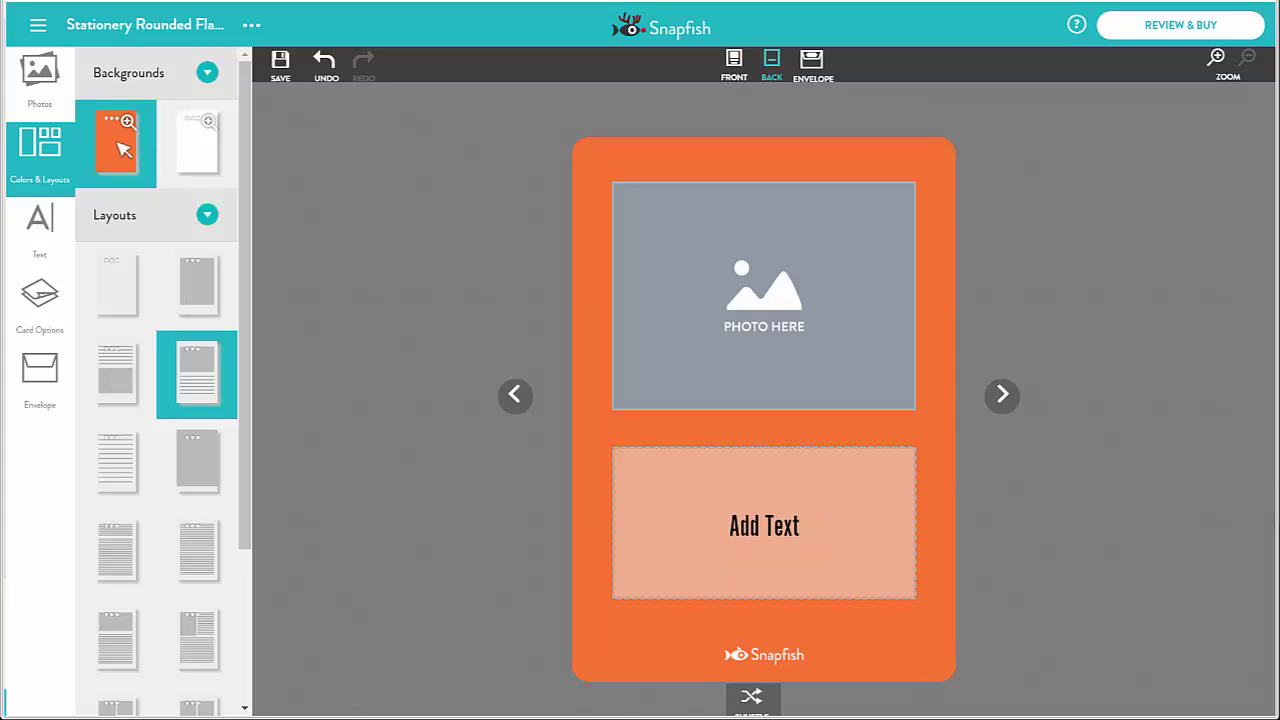
click(123, 288)
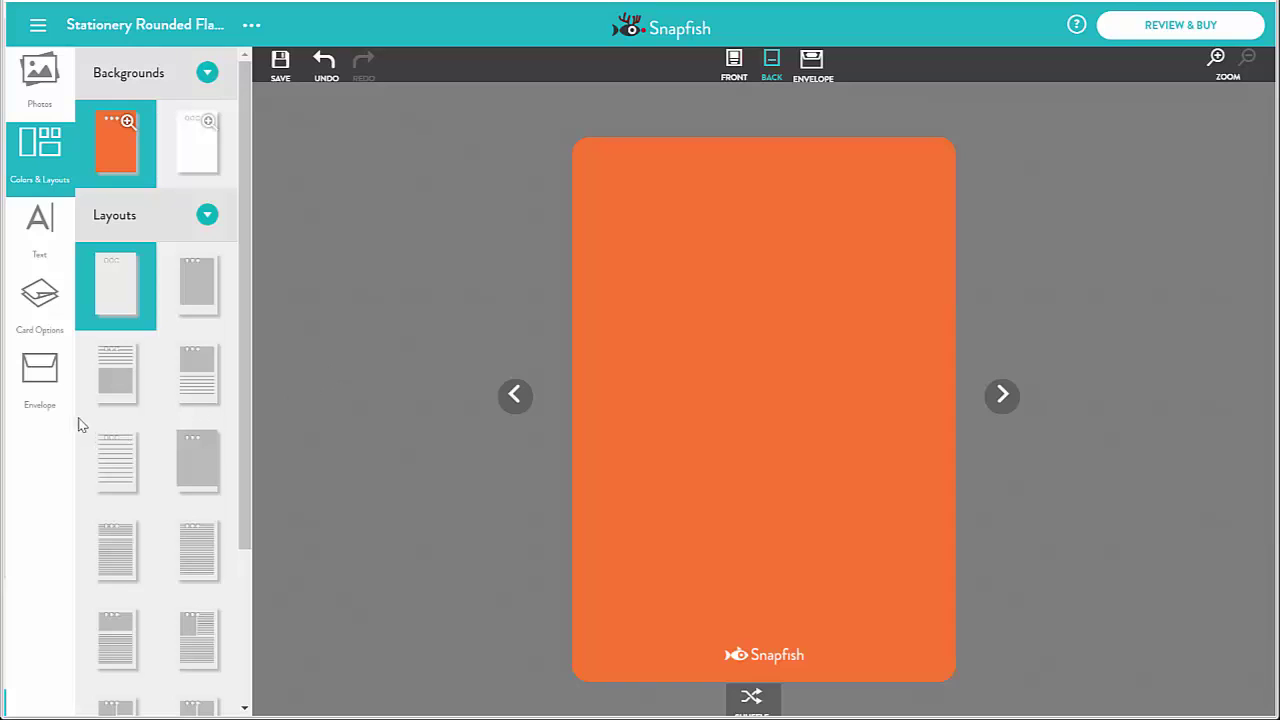
click(42, 372)
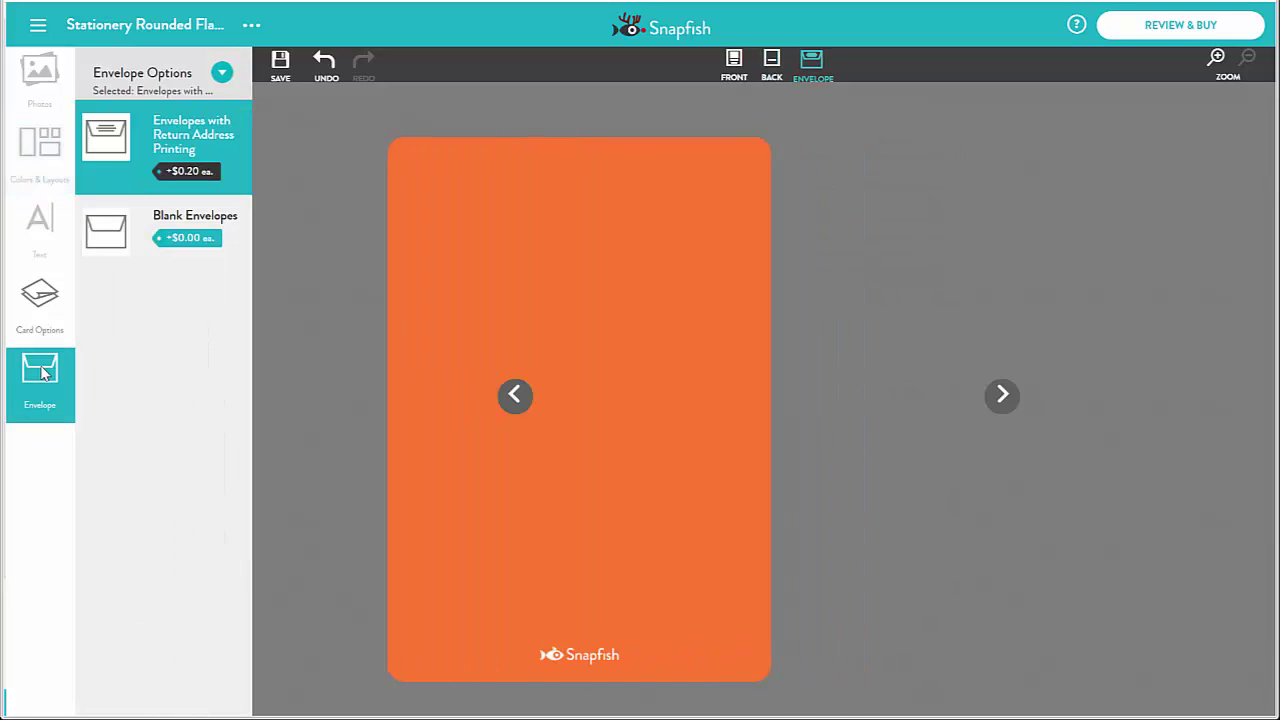
Choose envelopes with return-address printing and paste in a three-line return address
click(181, 222)
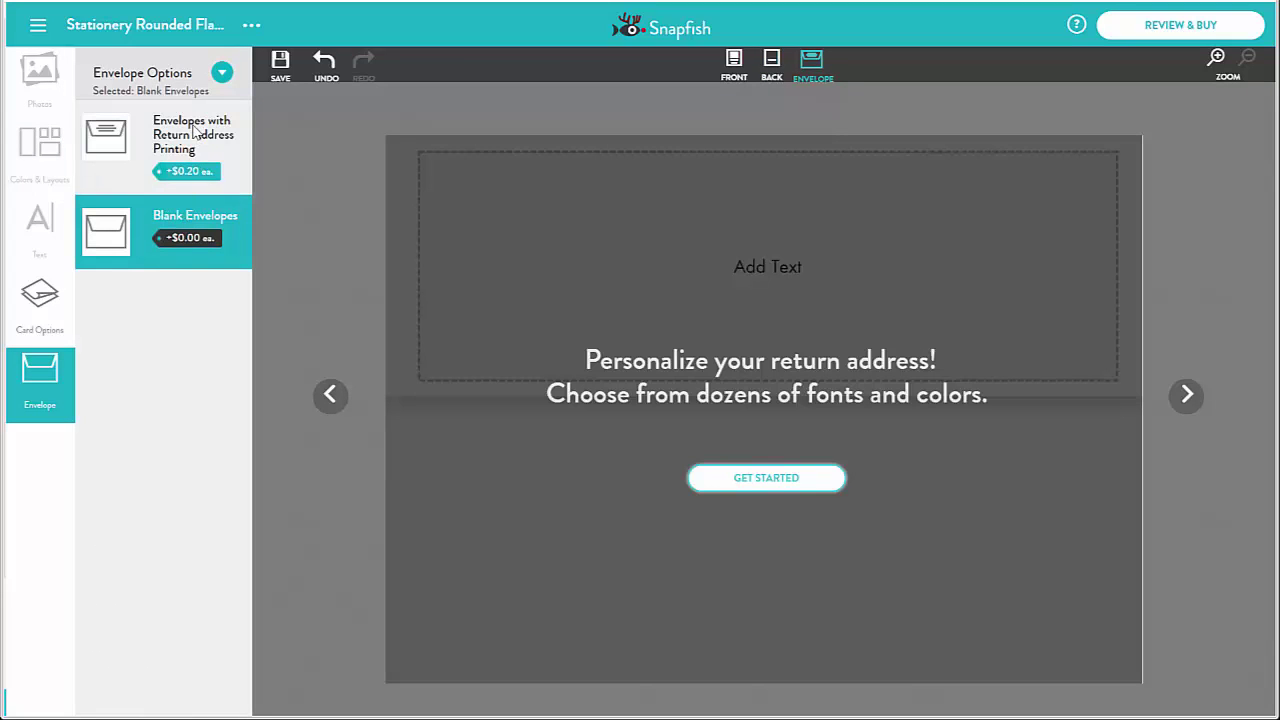
click(198, 137)
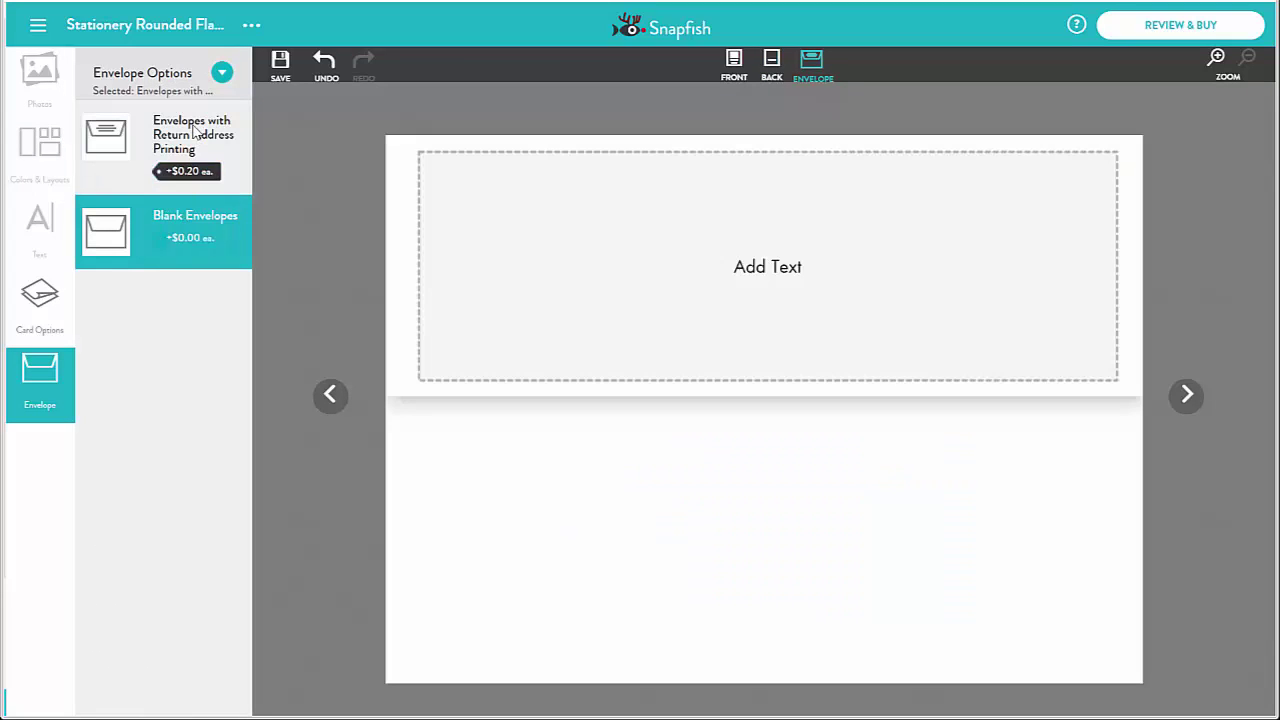
click(778, 274)
click(770, 275)
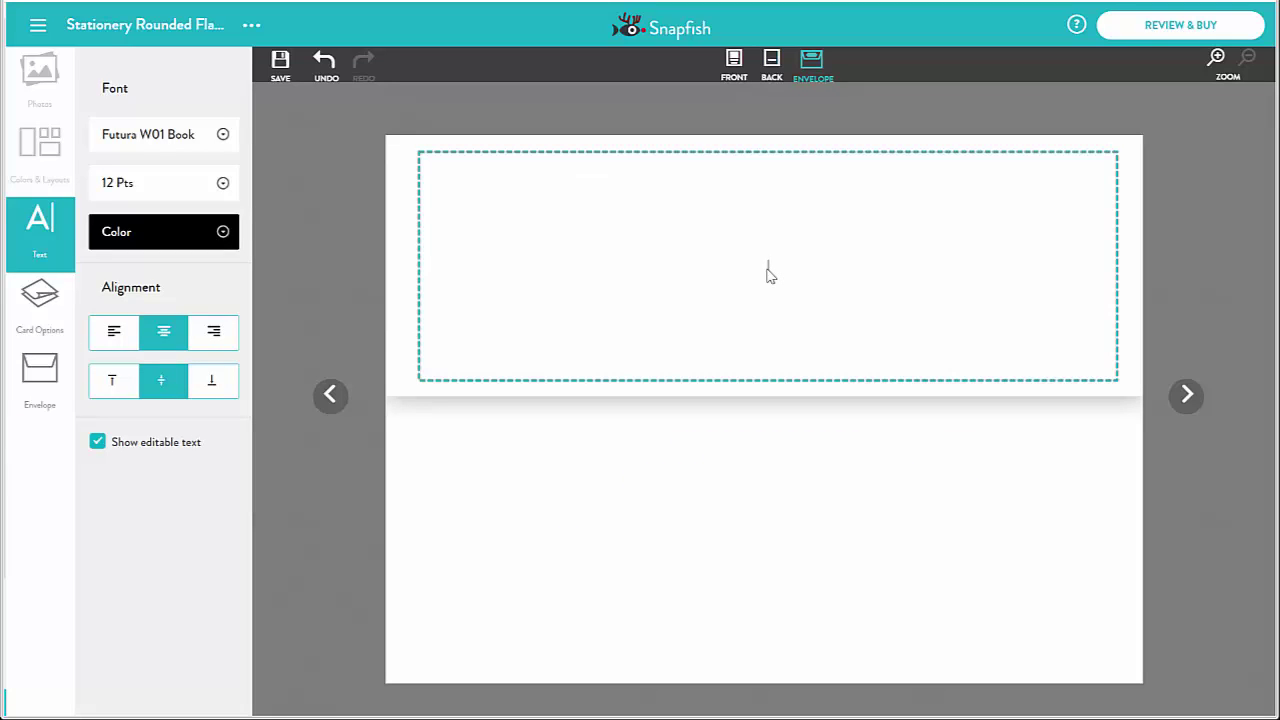
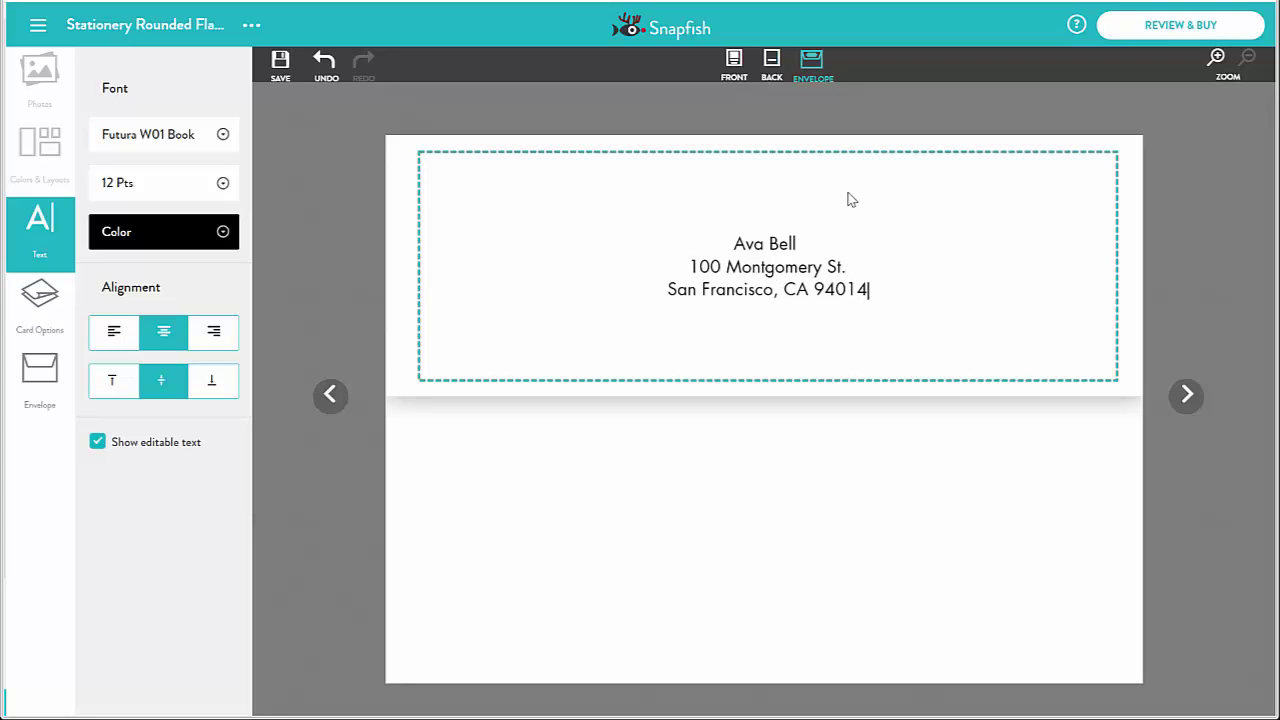
click(281, 63)
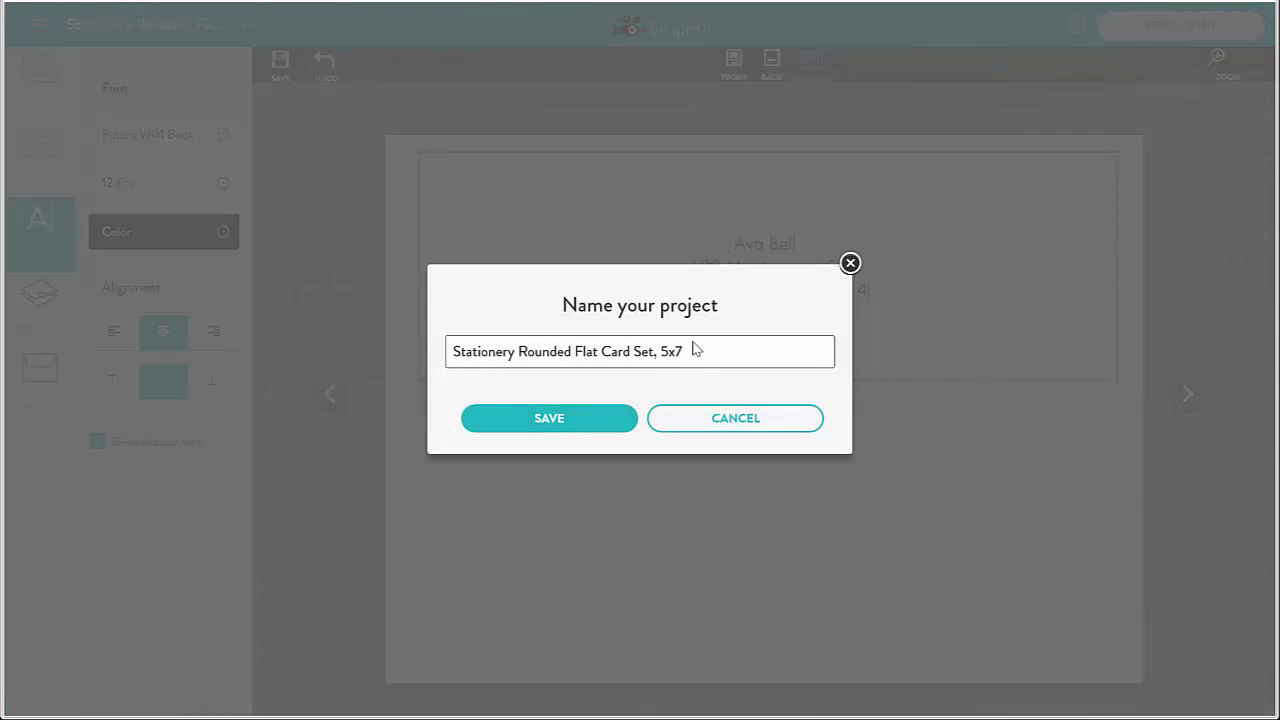
Save the project as 'Stationery Rounded Flat Card Set, 5x7' and go to Review & Buy
click(589, 420)
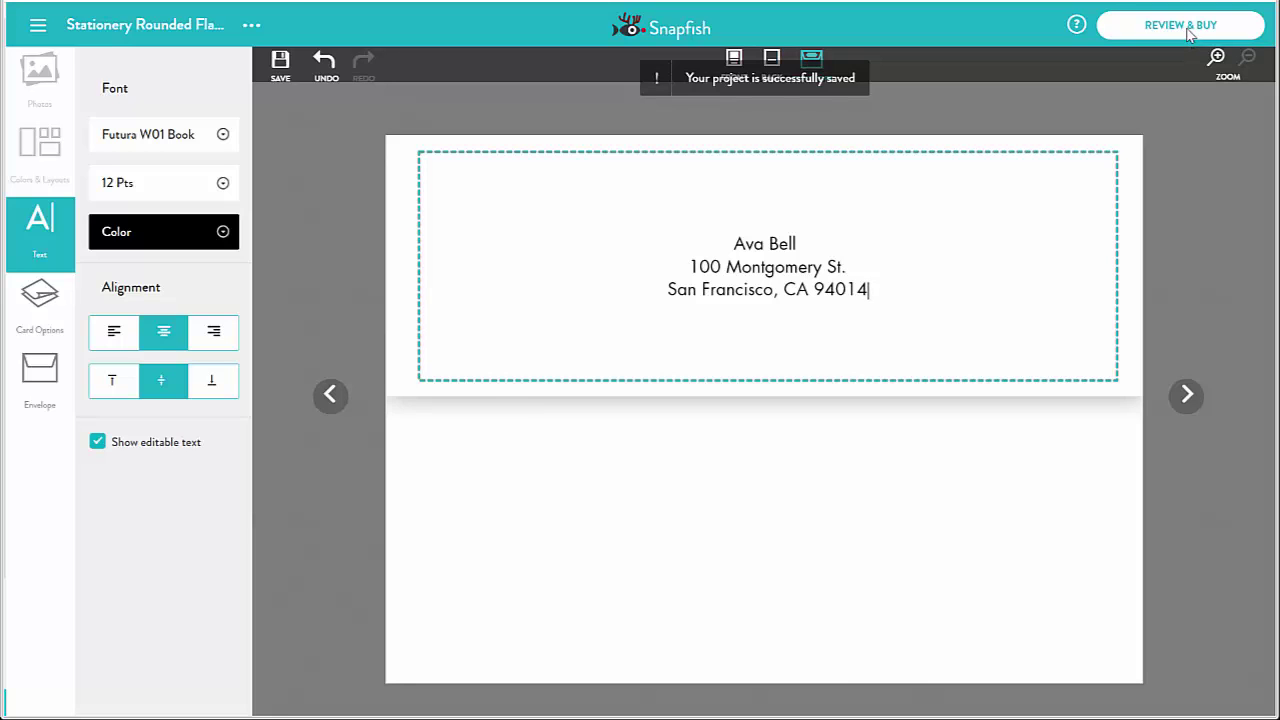
click(1180, 26)
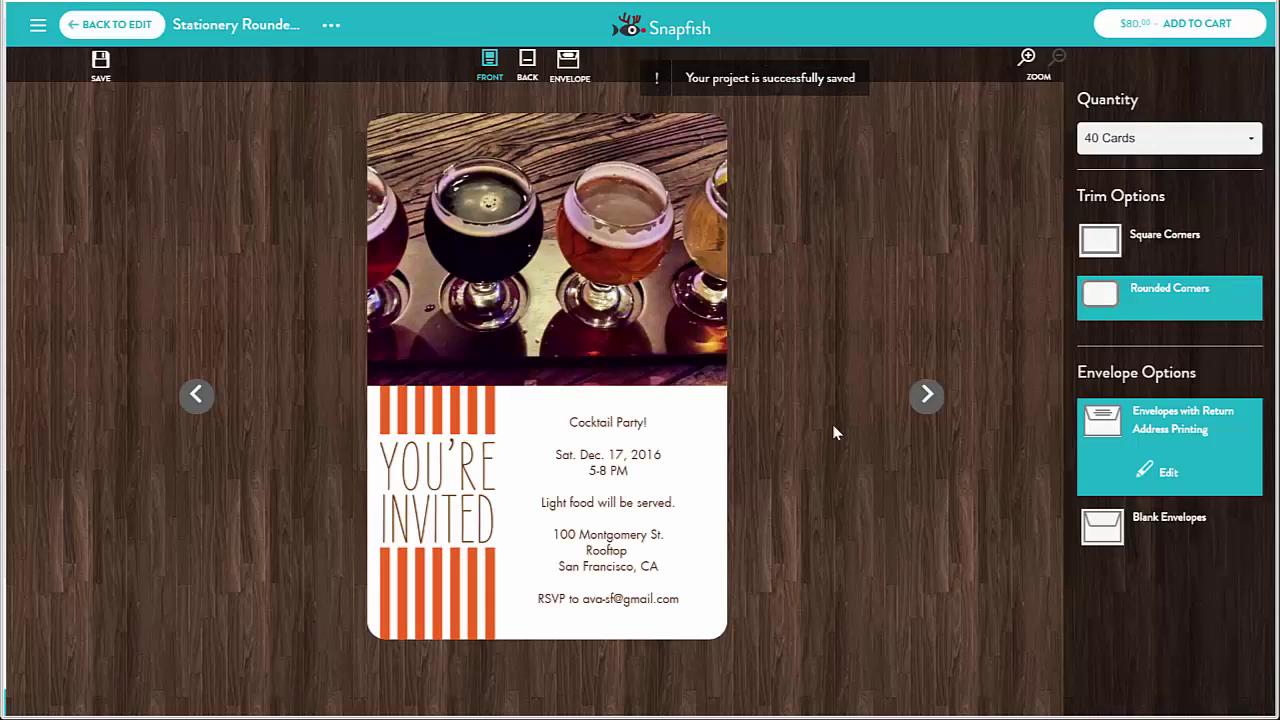
Preview the printed envelope, then add the 40-card invitation set to the cart
click(927, 395)
click(927, 395)
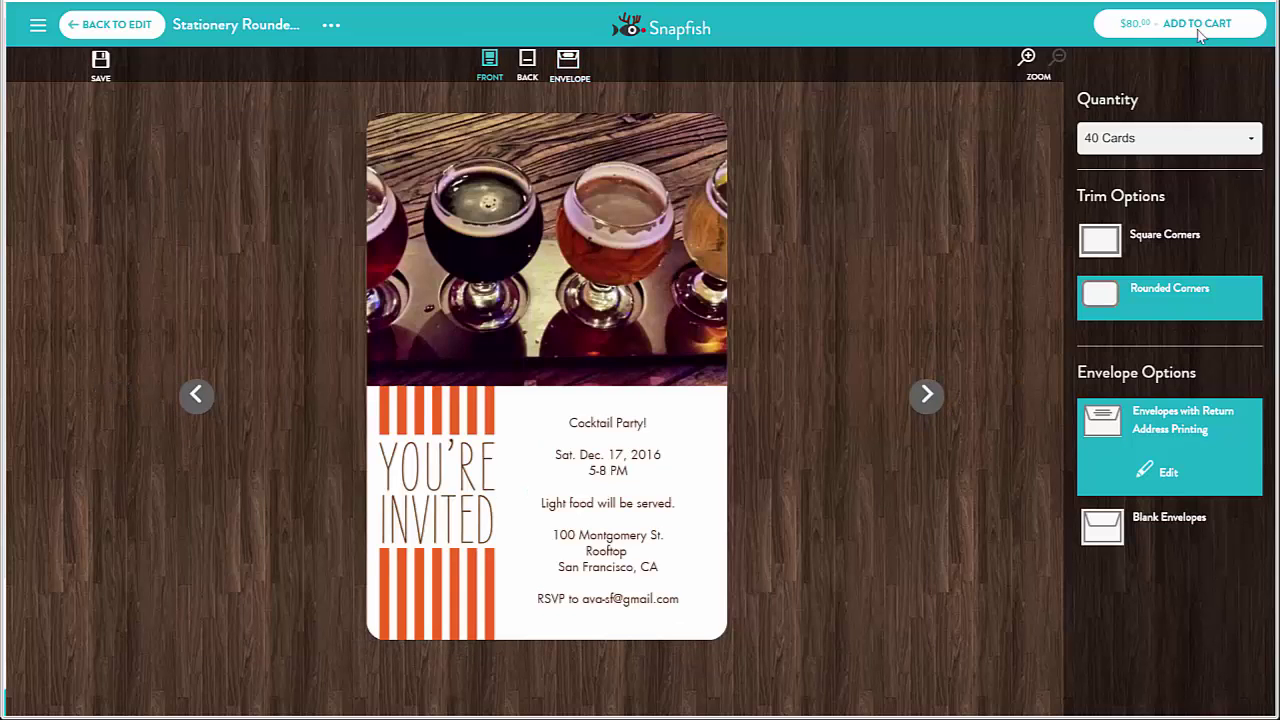
click(1198, 28)
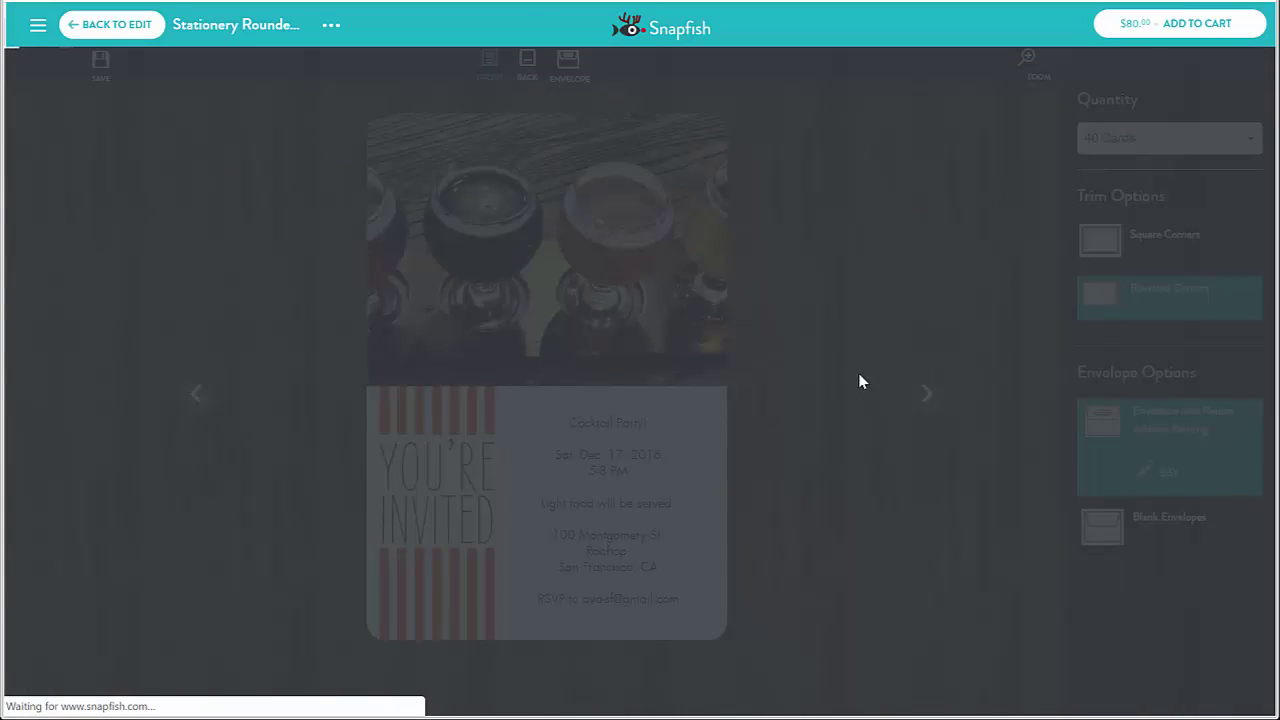